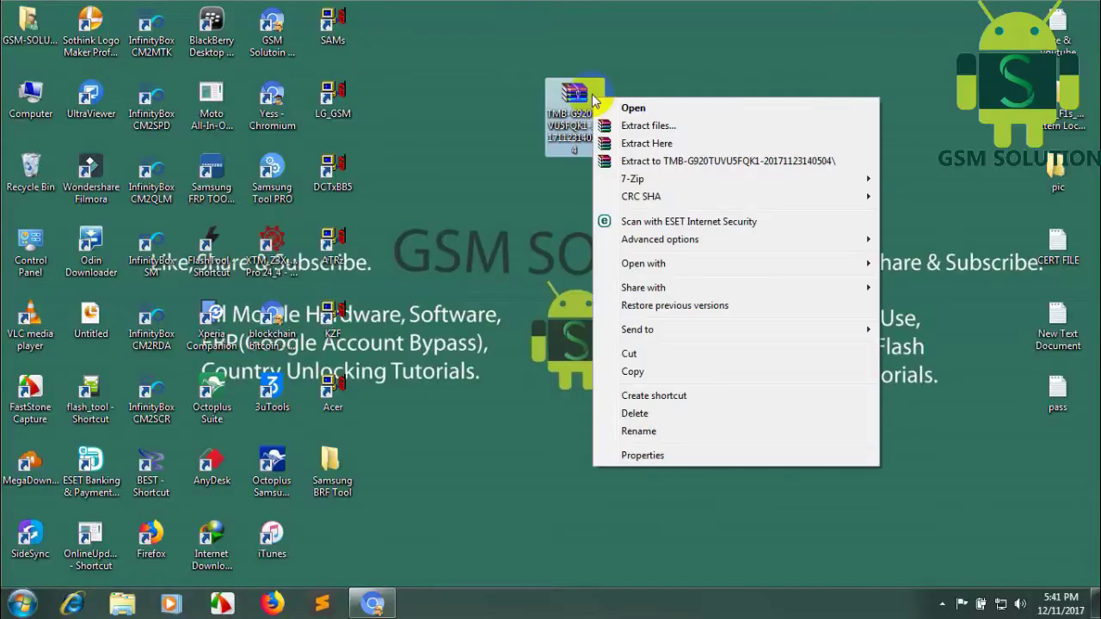
{"action": "left_click", "coordinate": [671, 157]}
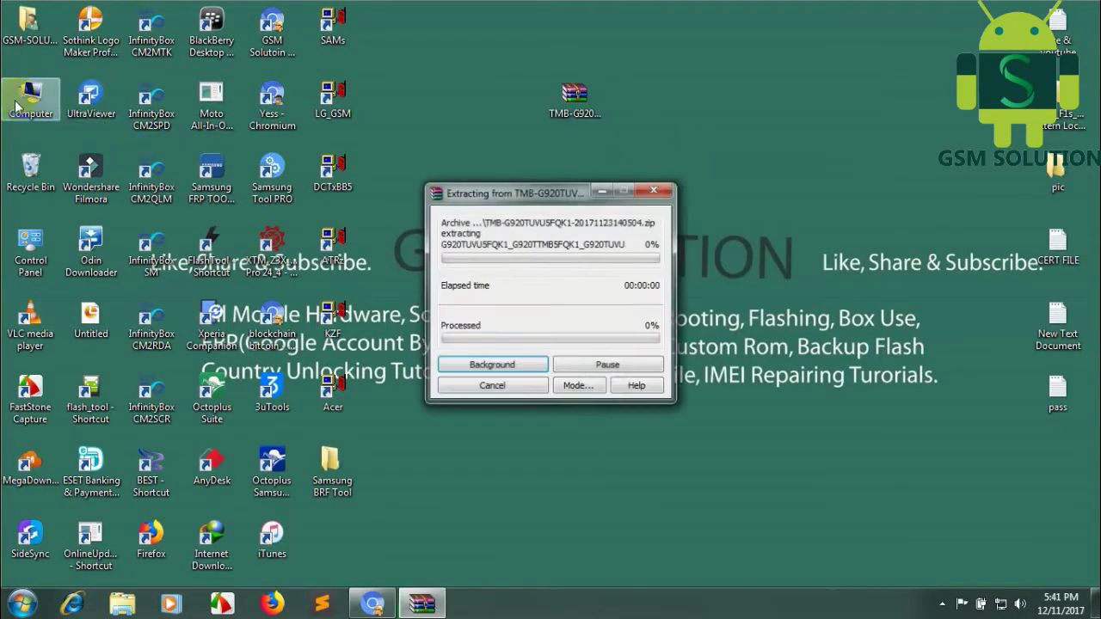
{"action": "right_click", "coordinate": [32, 95]}
{"action": "left_click", "coordinate": [72, 126]}
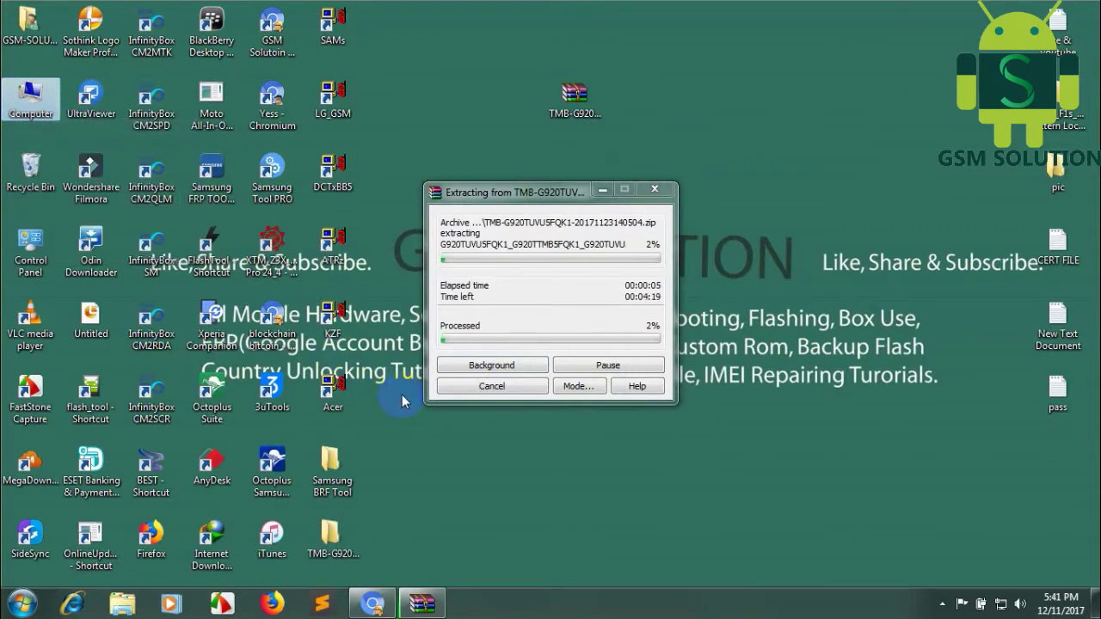
{"action": "left_click_drag", "start_coordinate": [519, 196], "coordinate": [708, 182]}
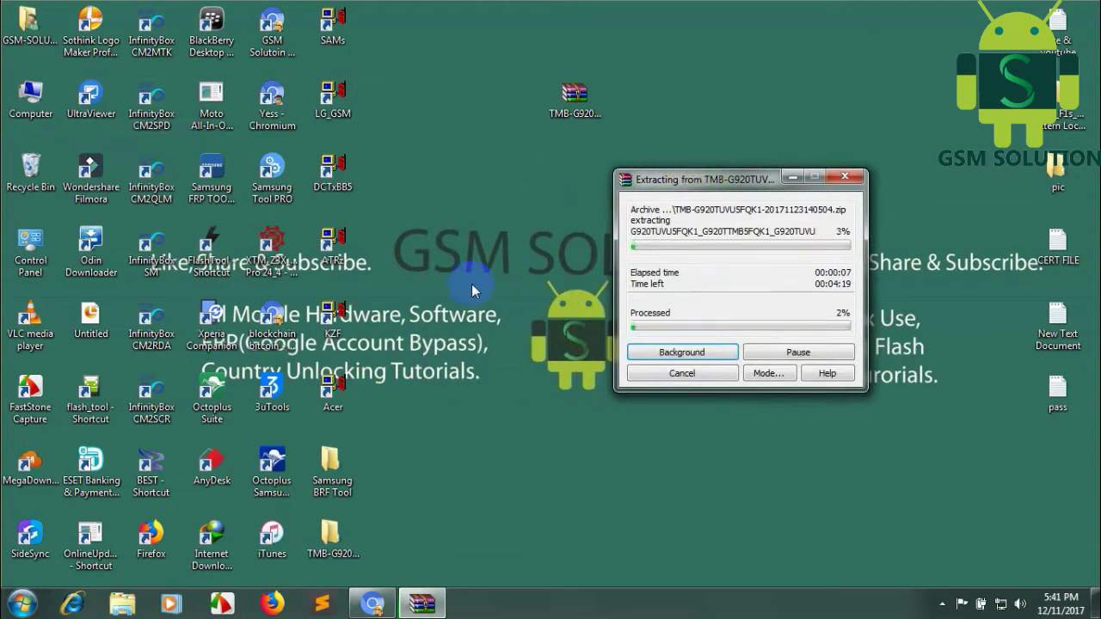
{"action": "right_click", "coordinate": [451, 249]}
{"action": "left_click", "coordinate": [472, 295]}
{"action": "right_click", "coordinate": [436, 245]}
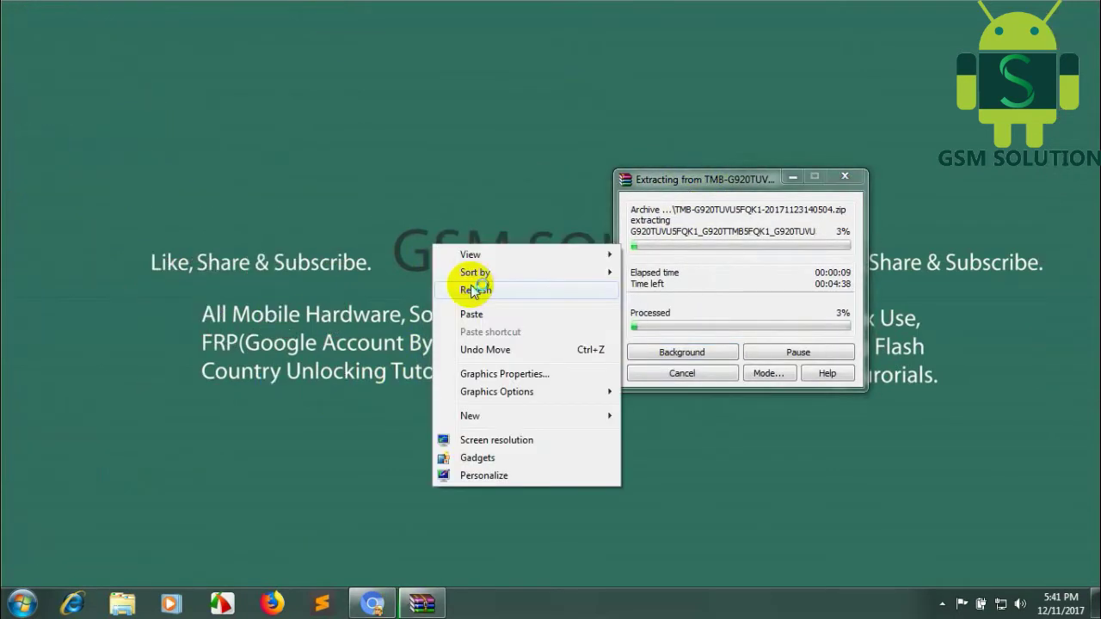
{"action": "left_click", "coordinate": [447, 285]}
{"action": "right_click", "coordinate": [431, 238]}
{"action": "left_click", "coordinate": [467, 284]}
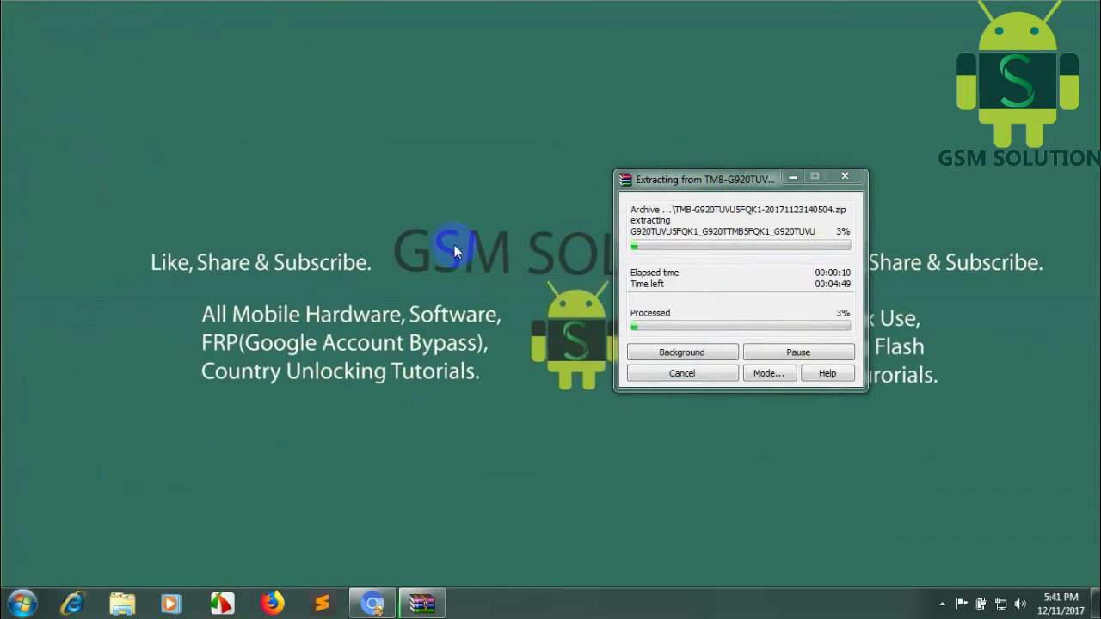
{"action": "right_click", "coordinate": [455, 245]}
{"action": "left_click", "coordinate": [469, 284]}
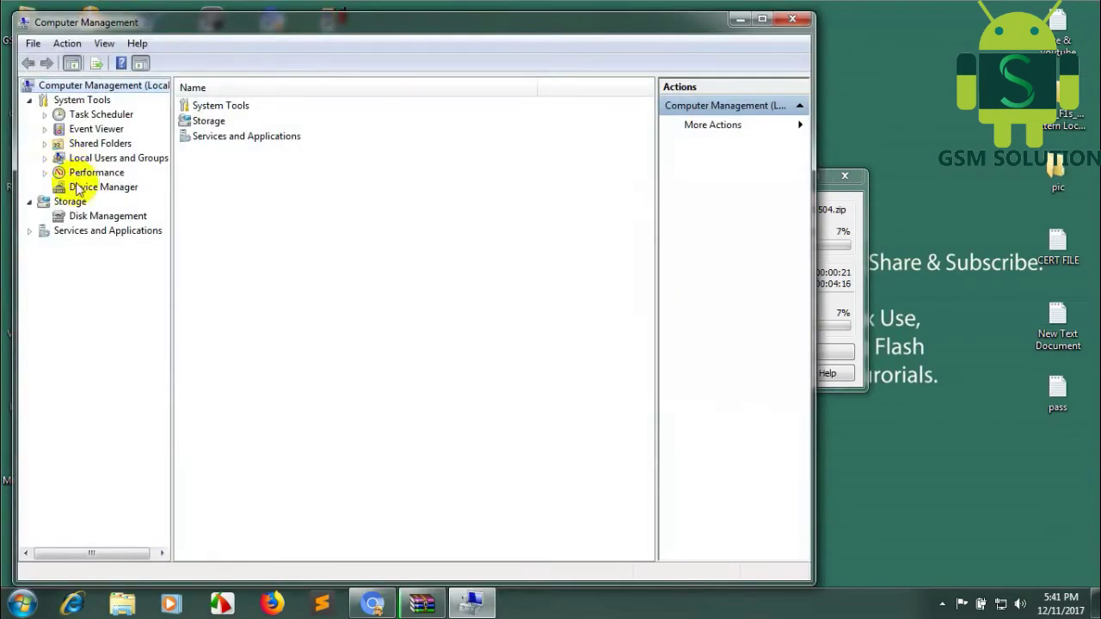
Show Device Manager in Computer Management and move the extraction progress window aside.
{"action": "left_click", "coordinate": [78, 188]}
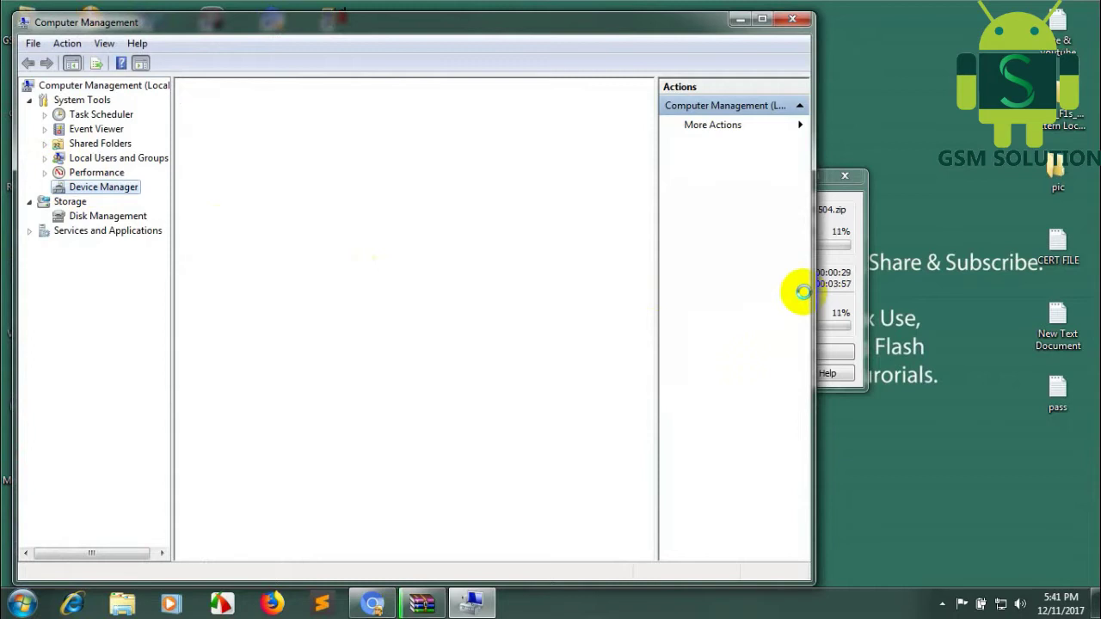
{"action": "left_click", "coordinate": [839, 260]}
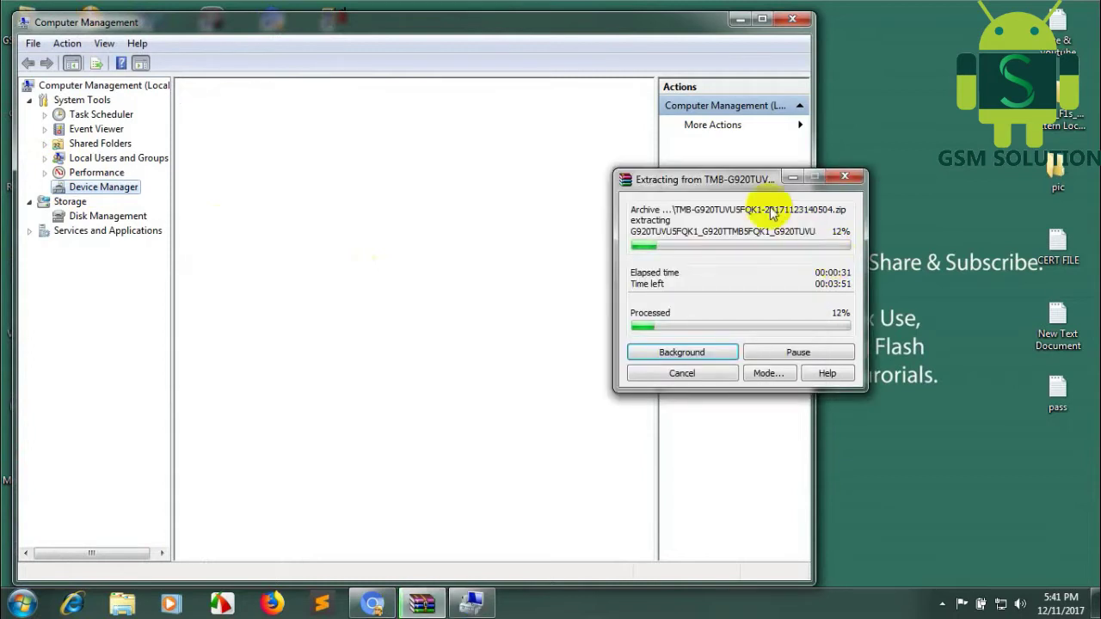
{"action": "left_click_drag", "start_coordinate": [750, 181], "coordinate": [887, 190]}
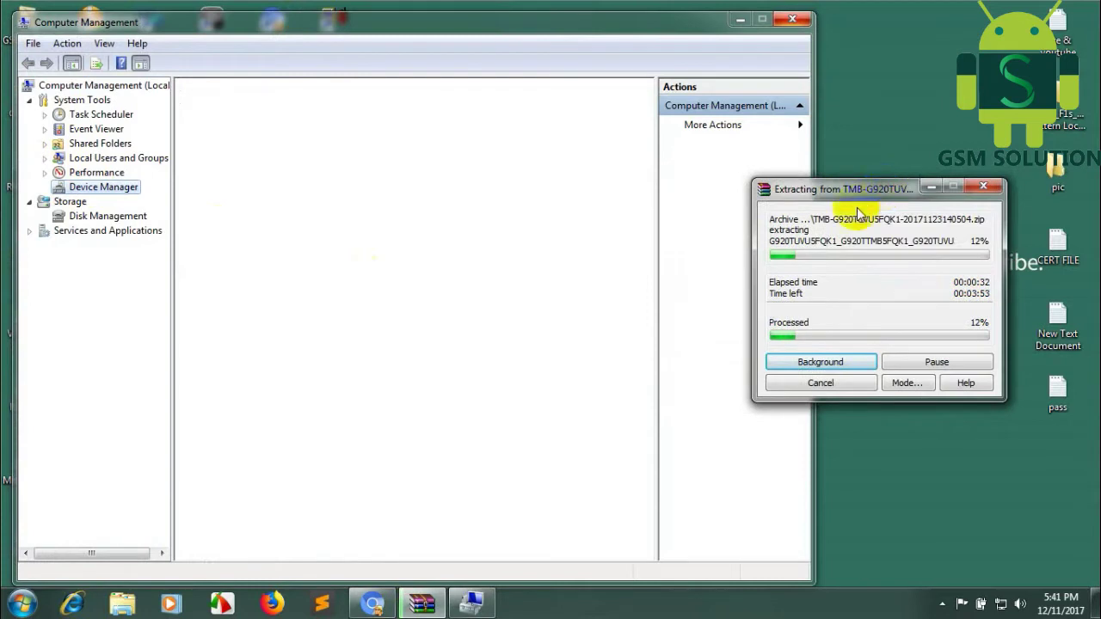
{"action": "left_click", "coordinate": [812, 423]}
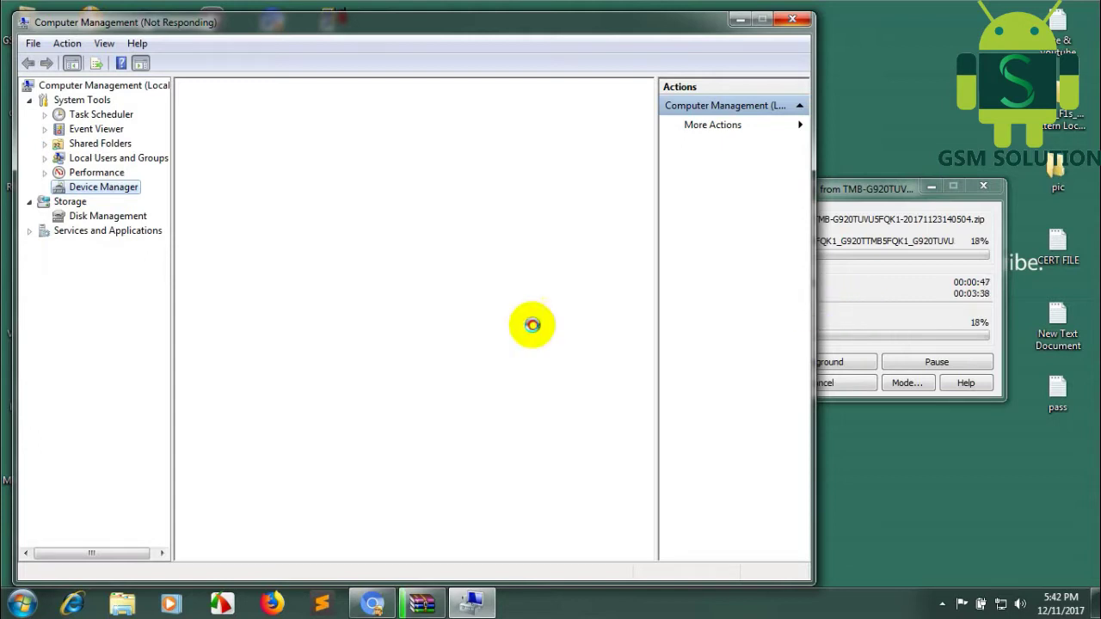
{"action": "left_click", "coordinate": [923, 318]}
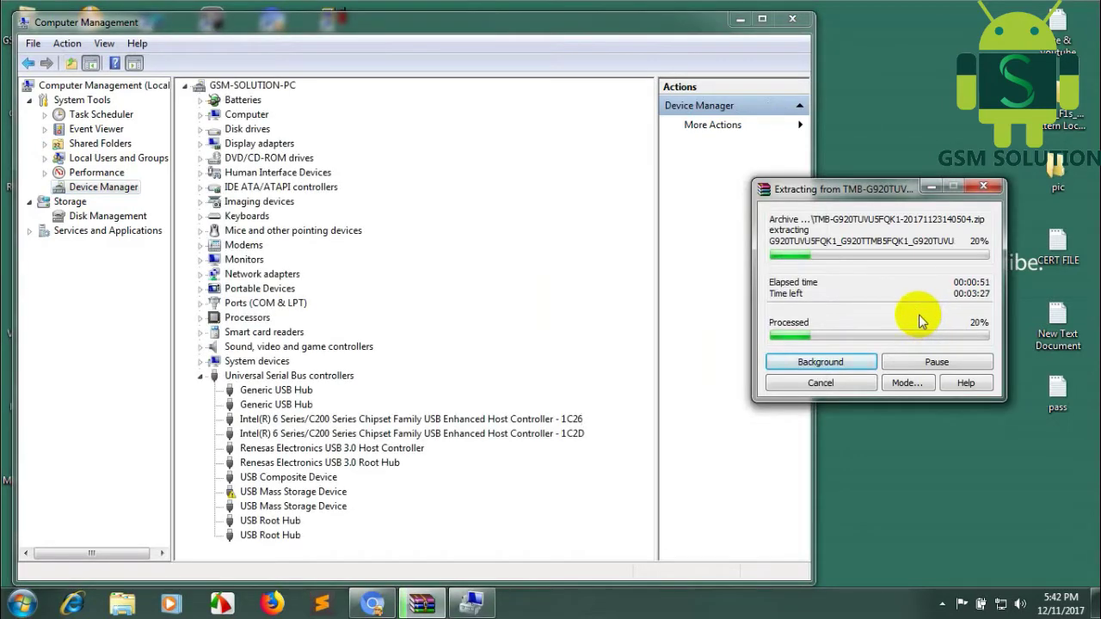
Narrow the Computer Management window and expand the Modems category, then minimize the window.
{"action": "left_click_drag", "start_coordinate": [812, 430], "coordinate": [378, 430]}
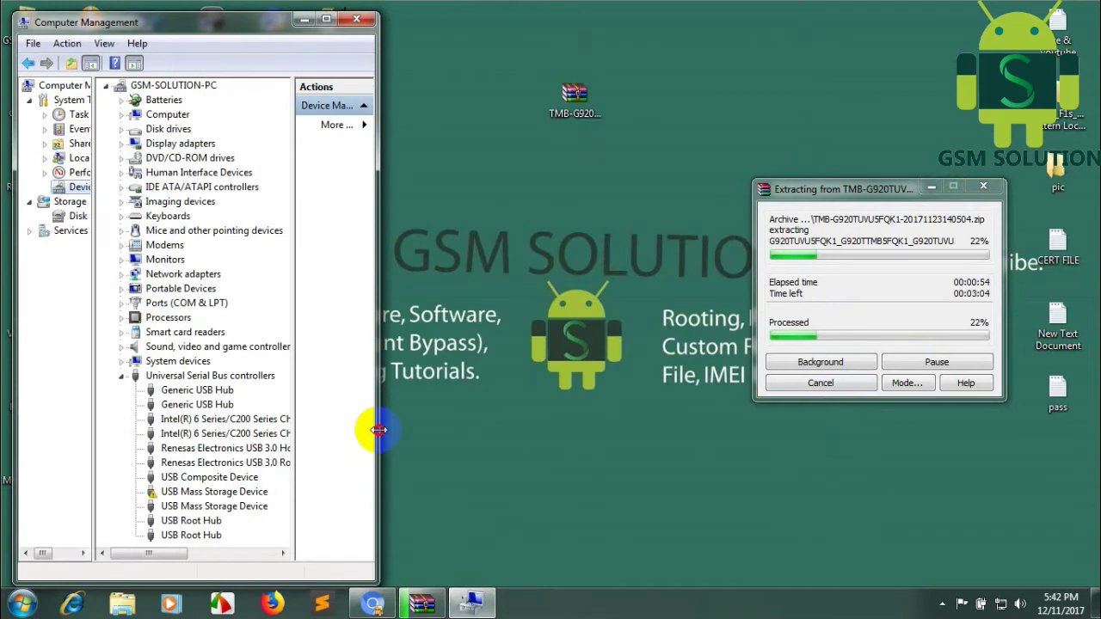
{"action": "double_click", "coordinate": [163, 246]}
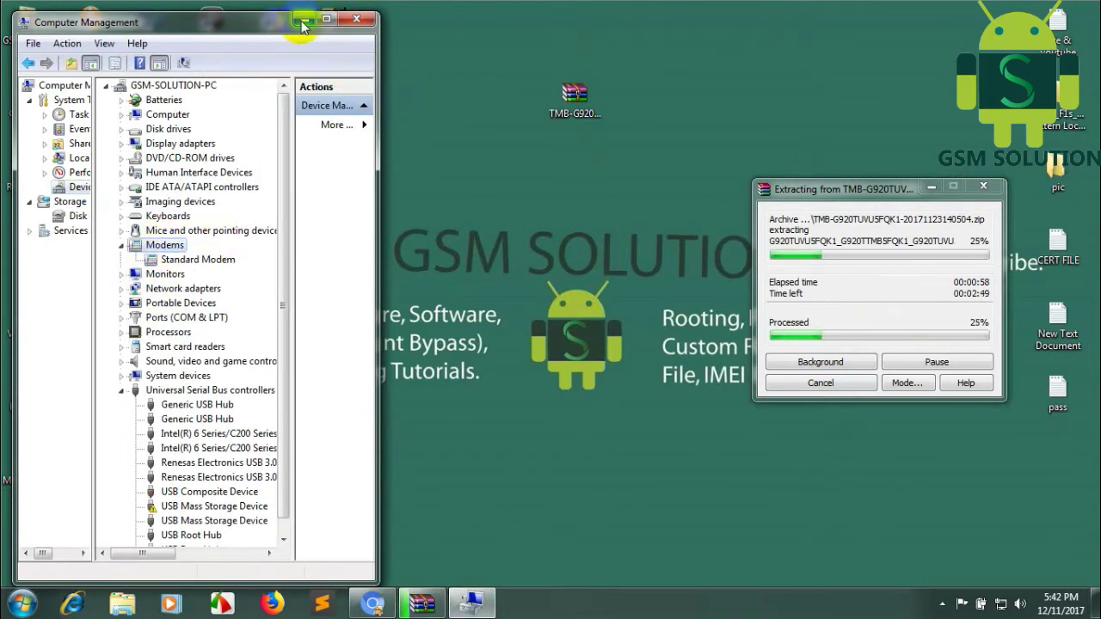
{"action": "left_click", "coordinate": [304, 18]}
Move the extraction progress window clear of the middle of the desktop and refresh the desktop.
{"action": "right_click", "coordinate": [435, 183]}
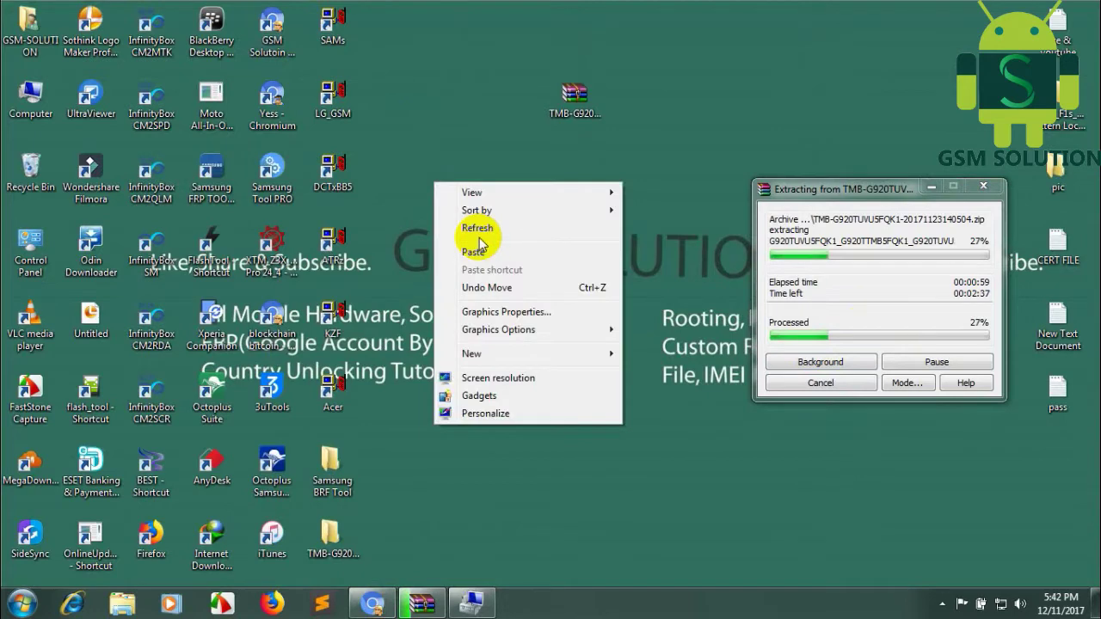
{"action": "left_click", "coordinate": [493, 230]}
{"action": "left_click_drag", "start_coordinate": [778, 189], "coordinate": [745, 32]}
{"action": "right_click", "coordinate": [535, 249]}
{"action": "left_click", "coordinate": [573, 297]}
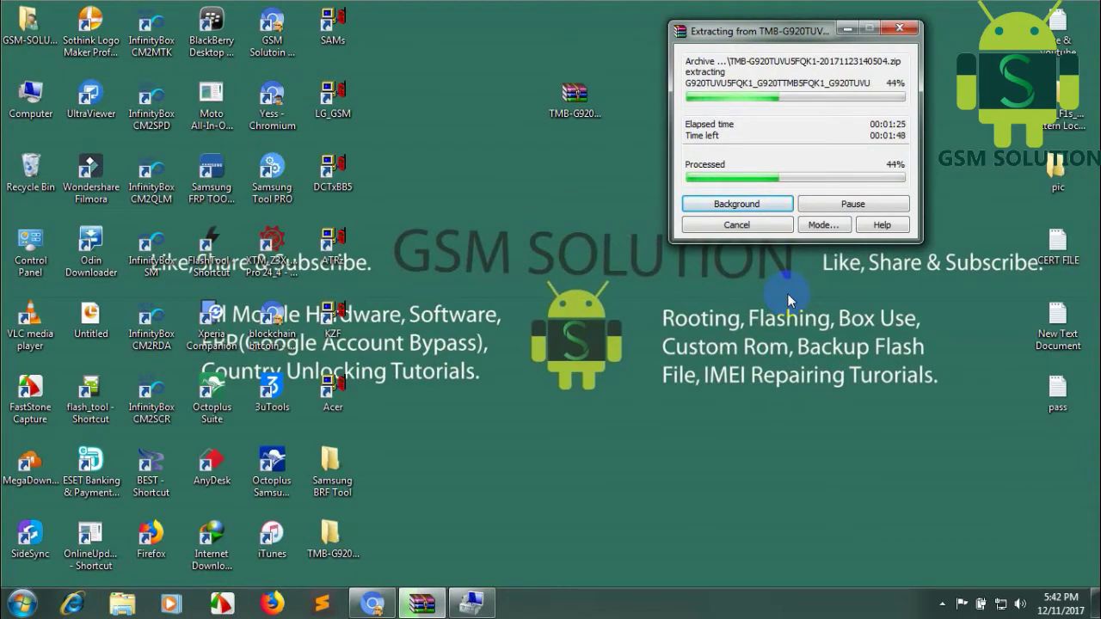
Check the port of the SAMSUNG Mobile USB Modem #2 in its device properties, then minimize Computer Management.
{"action": "left_click", "coordinate": [470, 603]}
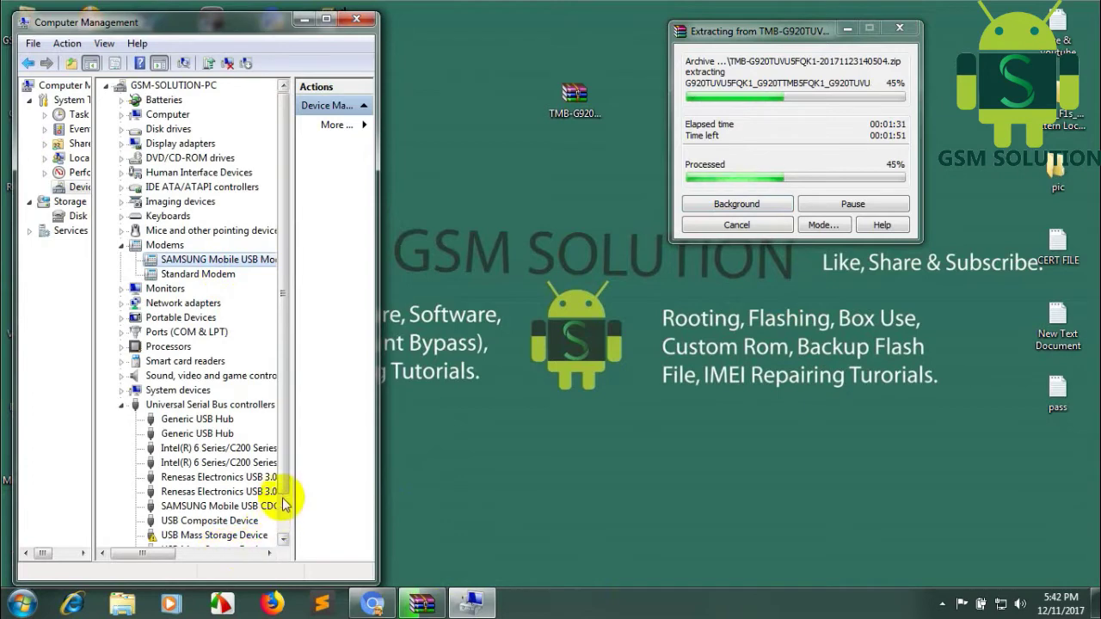
{"action": "scroll", "coordinate": [284, 482], "scroll_direction": "down", "scroll_amount": 2}
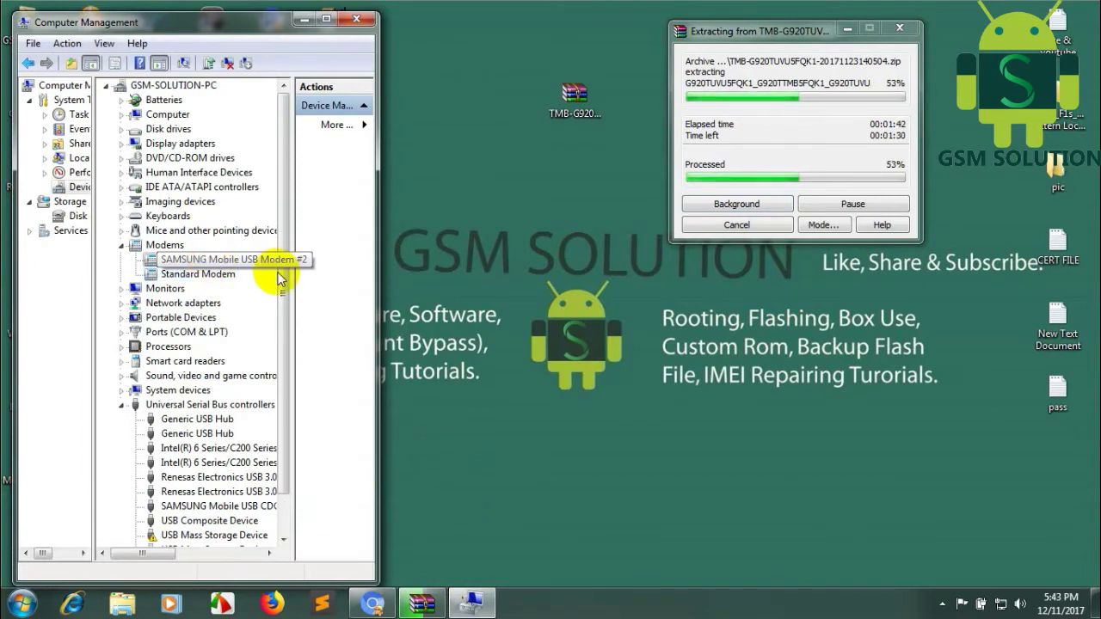
{"action": "double_click", "coordinate": [278, 263]}
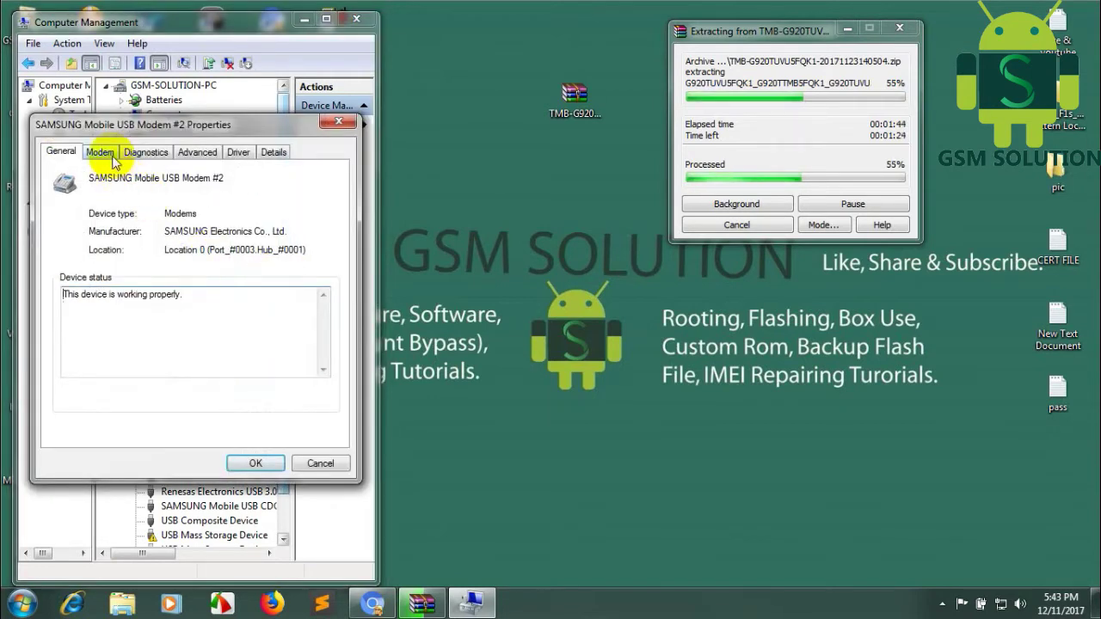
{"action": "left_click", "coordinate": [100, 153]}
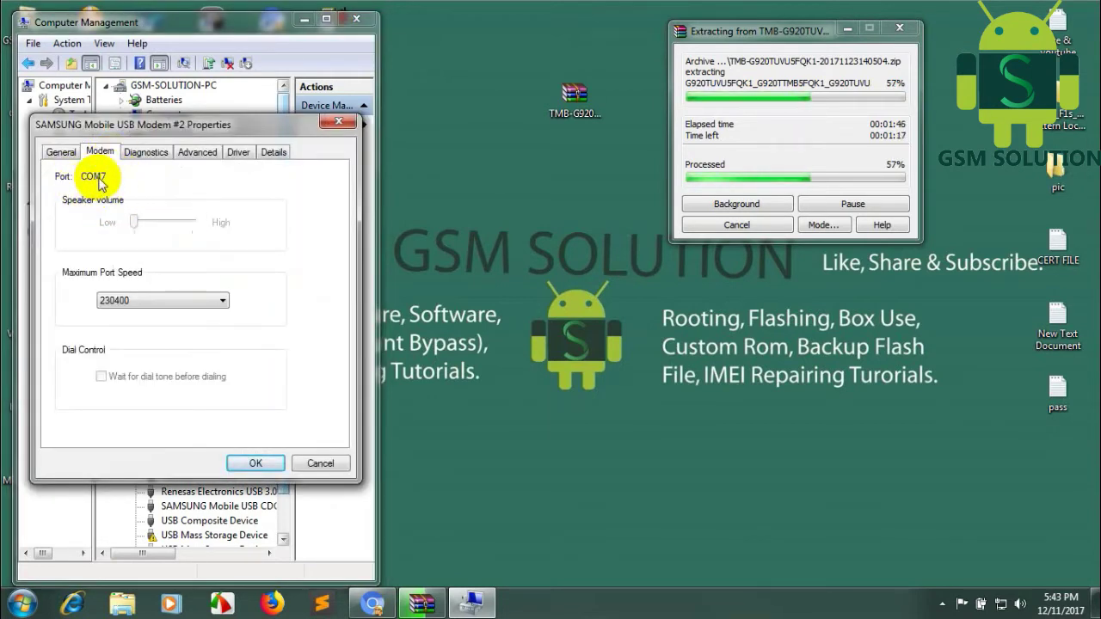
{"action": "left_click", "coordinate": [251, 462]}
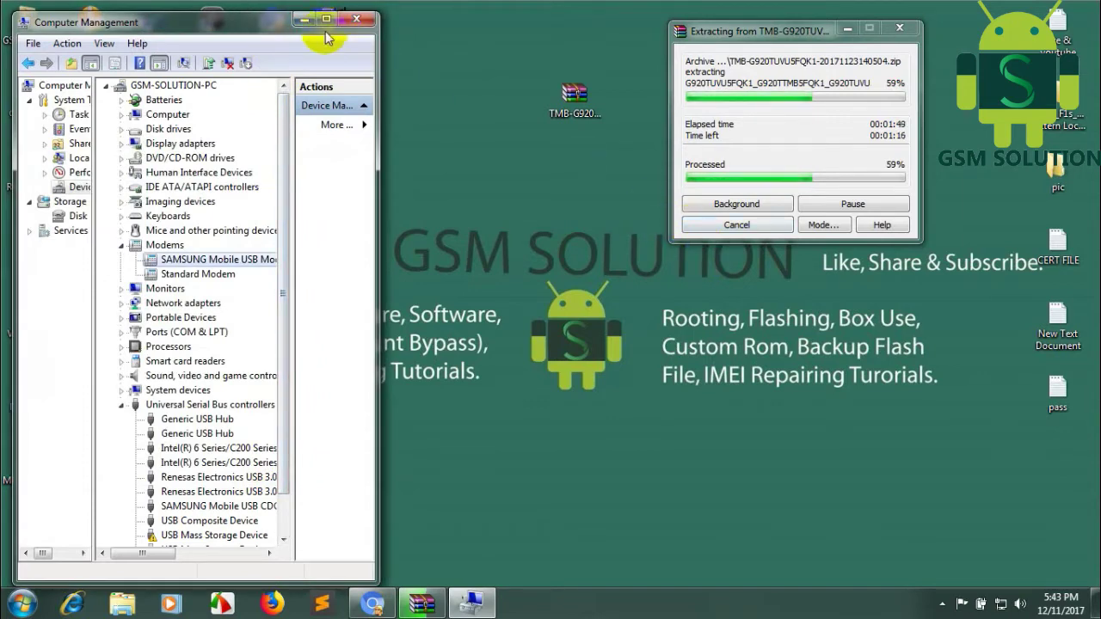
{"action": "left_click", "coordinate": [305, 18]}
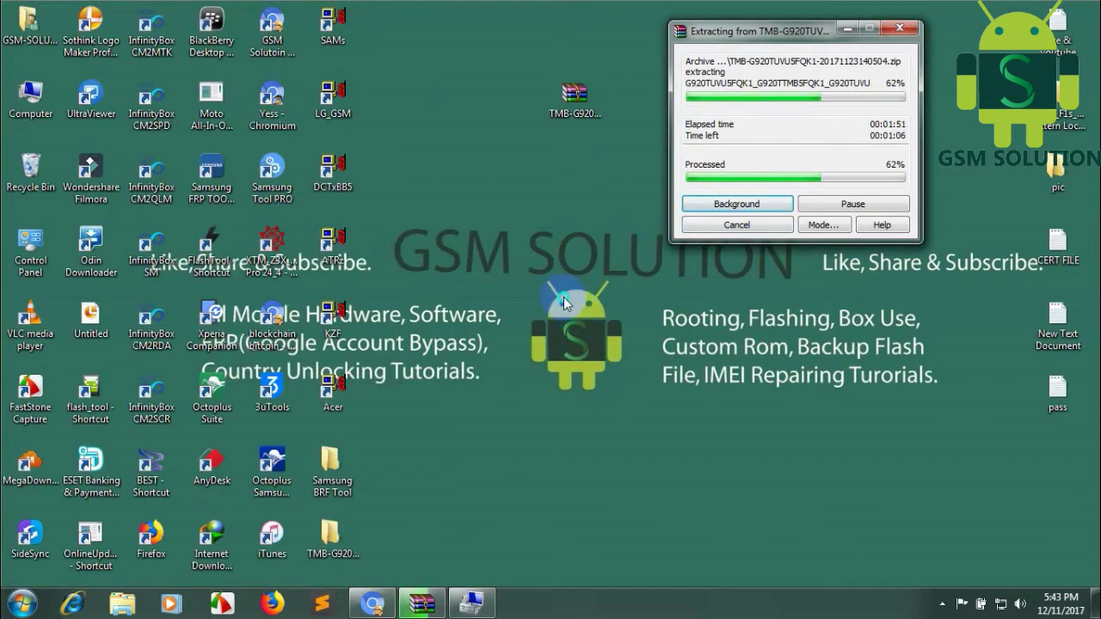
{"action": "right_click", "coordinate": [564, 298]}
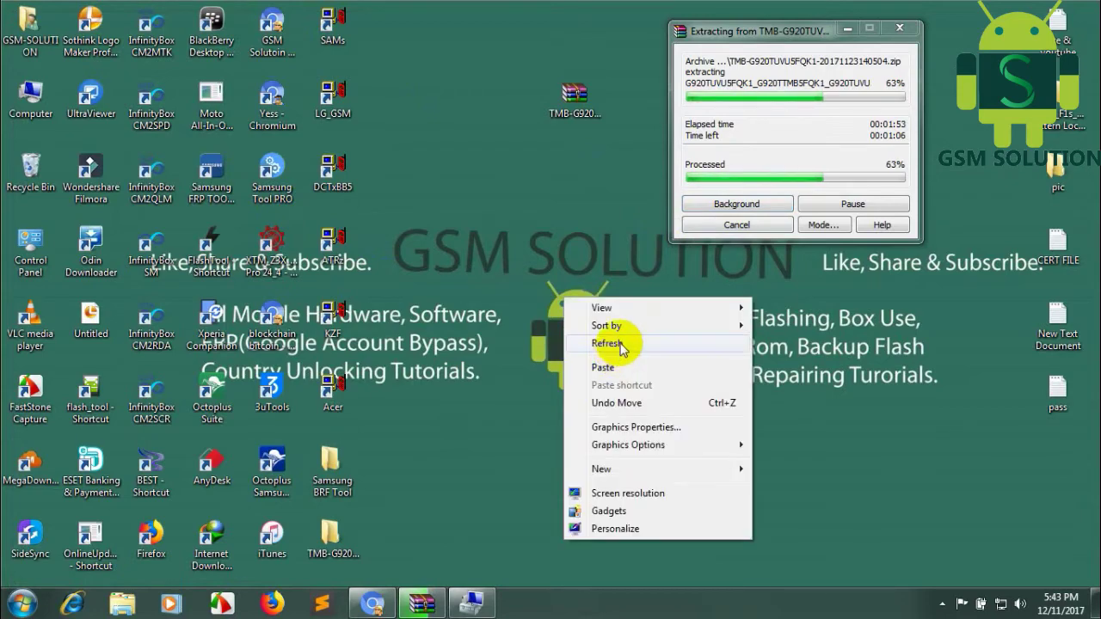
{"action": "left_click", "coordinate": [621, 345]}
{"action": "right_click", "coordinate": [568, 270]}
{"action": "left_click", "coordinate": [600, 315]}
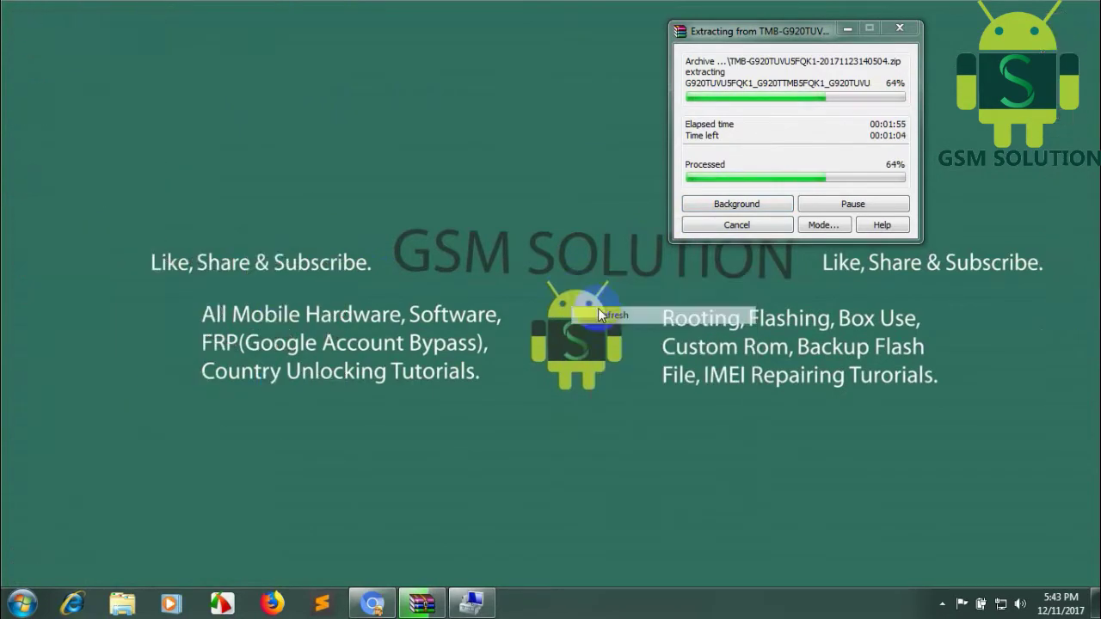
{"action": "right_click", "coordinate": [559, 286]}
{"action": "left_click", "coordinate": [603, 331]}
{"action": "right_click", "coordinate": [563, 288]}
{"action": "left_click", "coordinate": [619, 344]}
{"action": "right_click", "coordinate": [594, 305]}
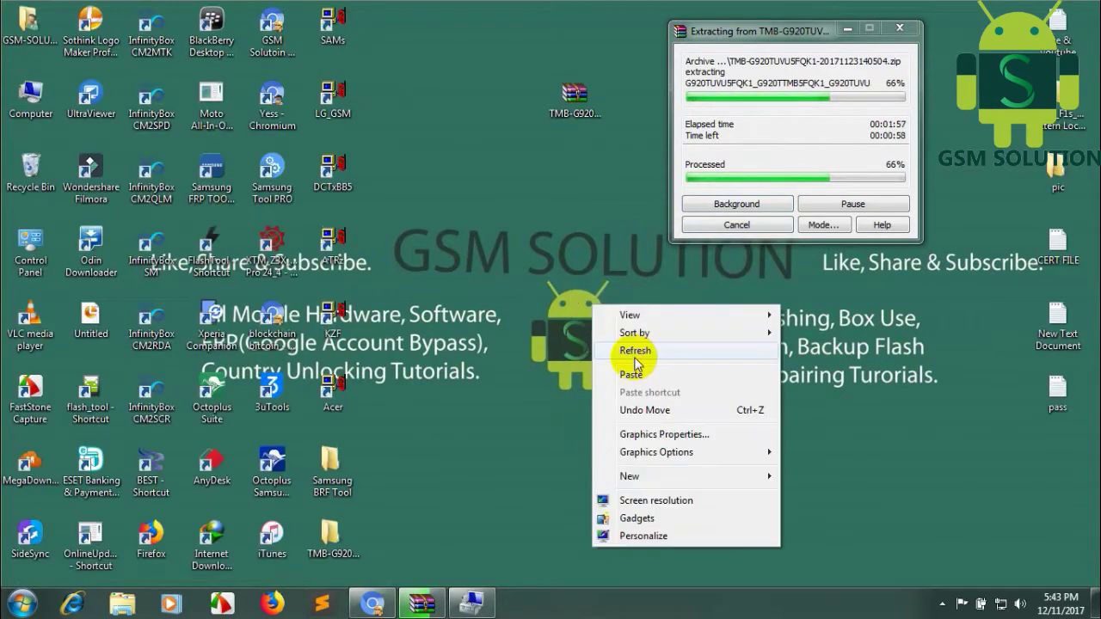
{"action": "left_click", "coordinate": [636, 364]}
{"action": "right_click", "coordinate": [580, 292]}
{"action": "left_click", "coordinate": [618, 337]}
{"action": "right_click", "coordinate": [563, 285]}
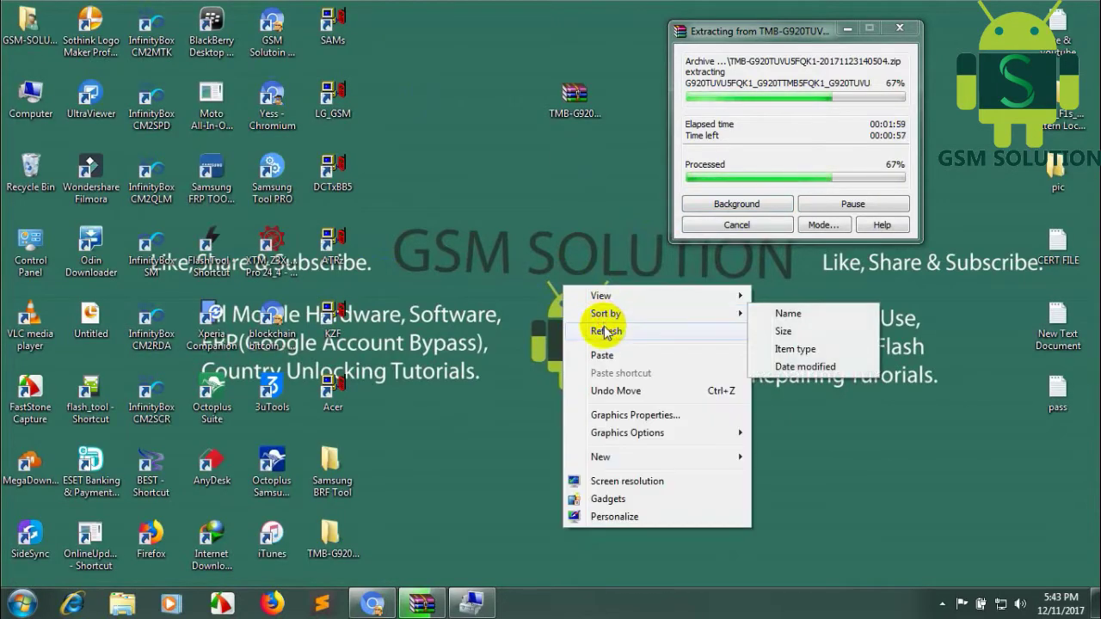
{"action": "left_click", "coordinate": [606, 332]}
{"action": "right_click", "coordinate": [530, 219]}
{"action": "left_click", "coordinate": [575, 269]}
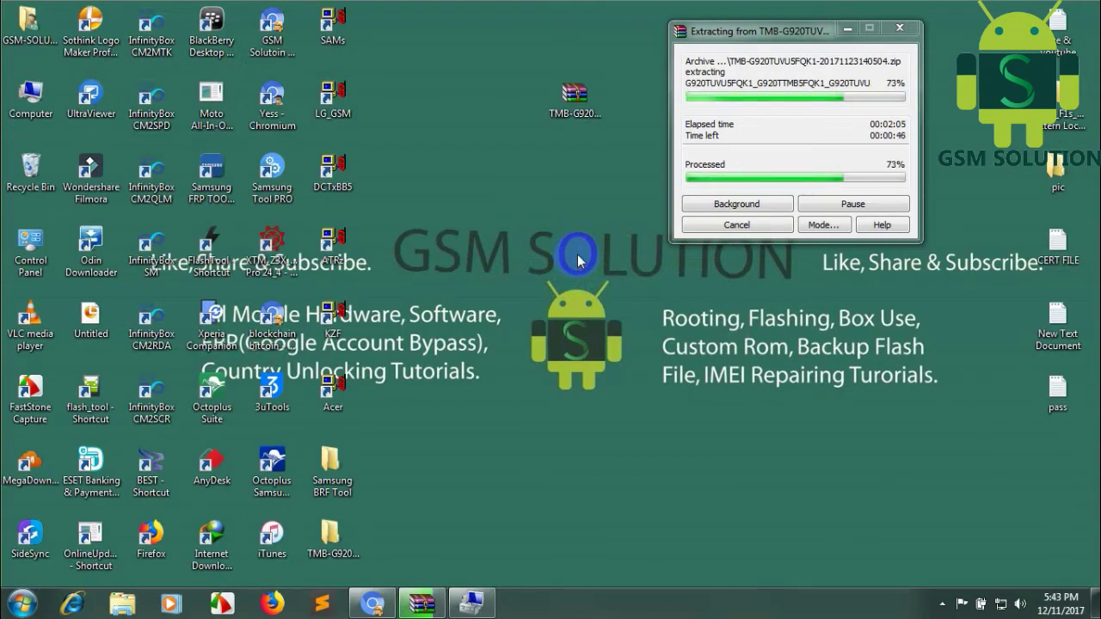
{"action": "right_click", "coordinate": [504, 211]}
{"action": "left_click", "coordinate": [516, 253]}
{"action": "right_click", "coordinate": [501, 209]}
{"action": "left_click", "coordinate": [522, 253]}
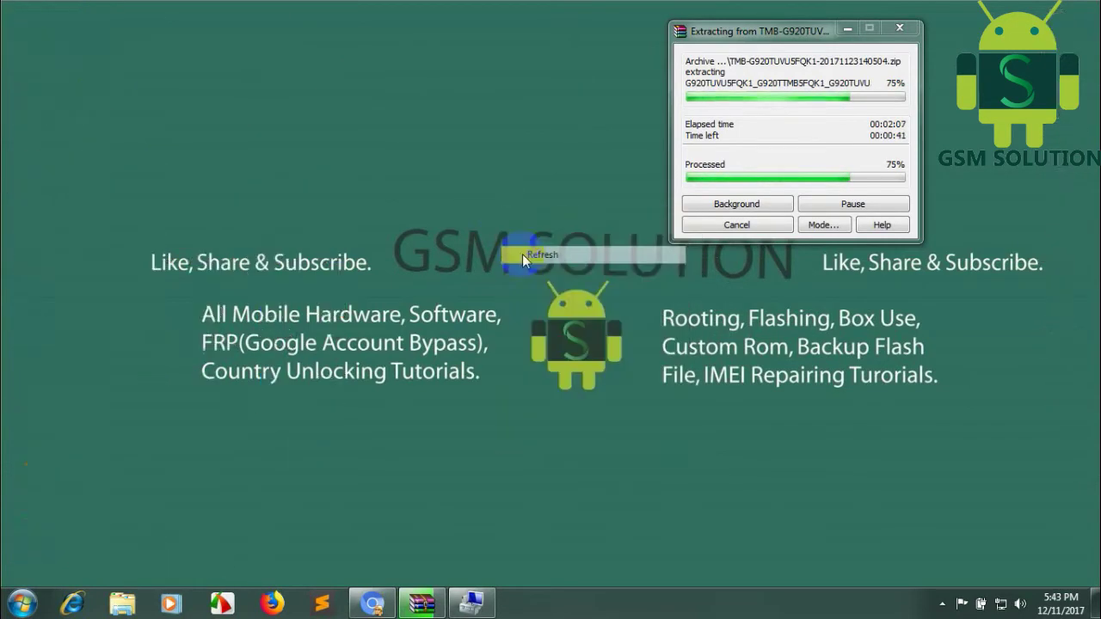
{"action": "right_click", "coordinate": [504, 220]}
{"action": "left_click", "coordinate": [536, 274]}
{"action": "right_click", "coordinate": [499, 226]}
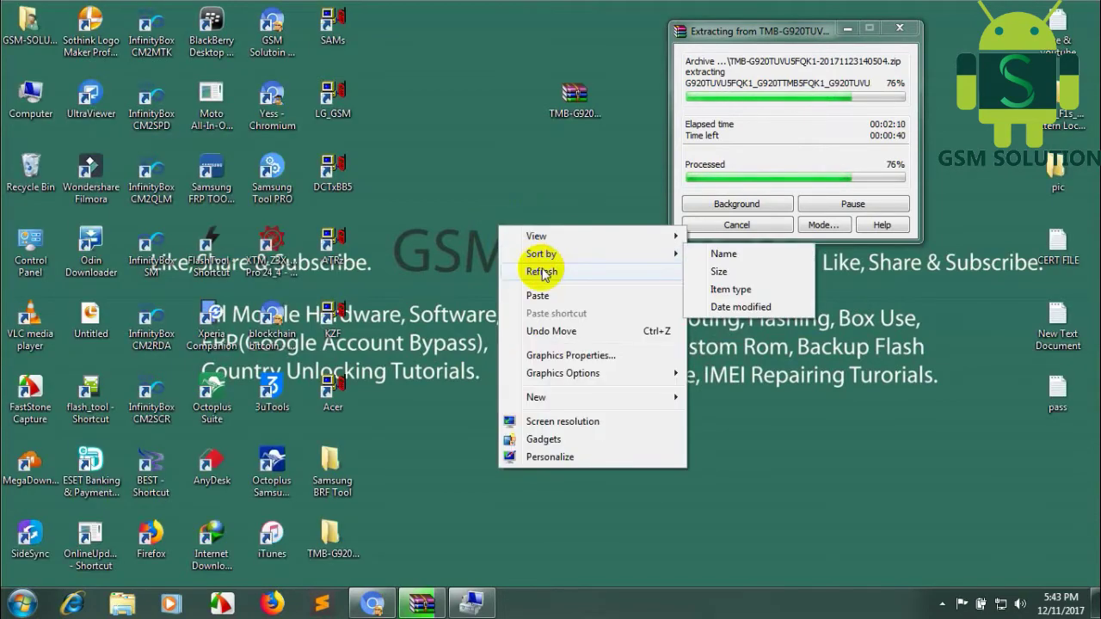
{"action": "left_click", "coordinate": [541, 272]}
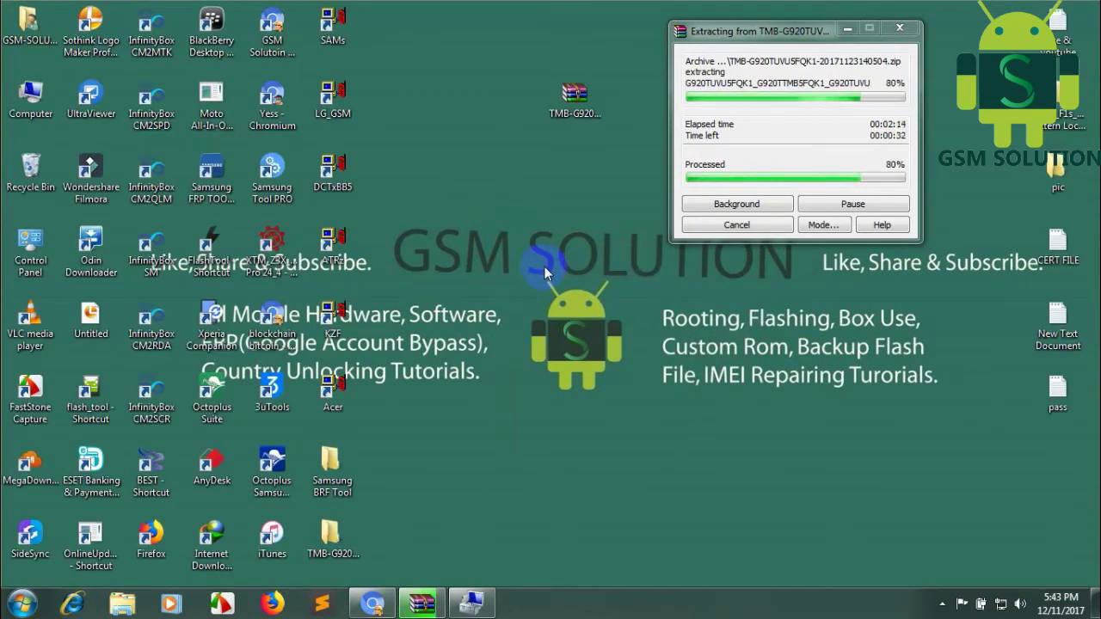
{"action": "left_click", "coordinate": [332, 544]}
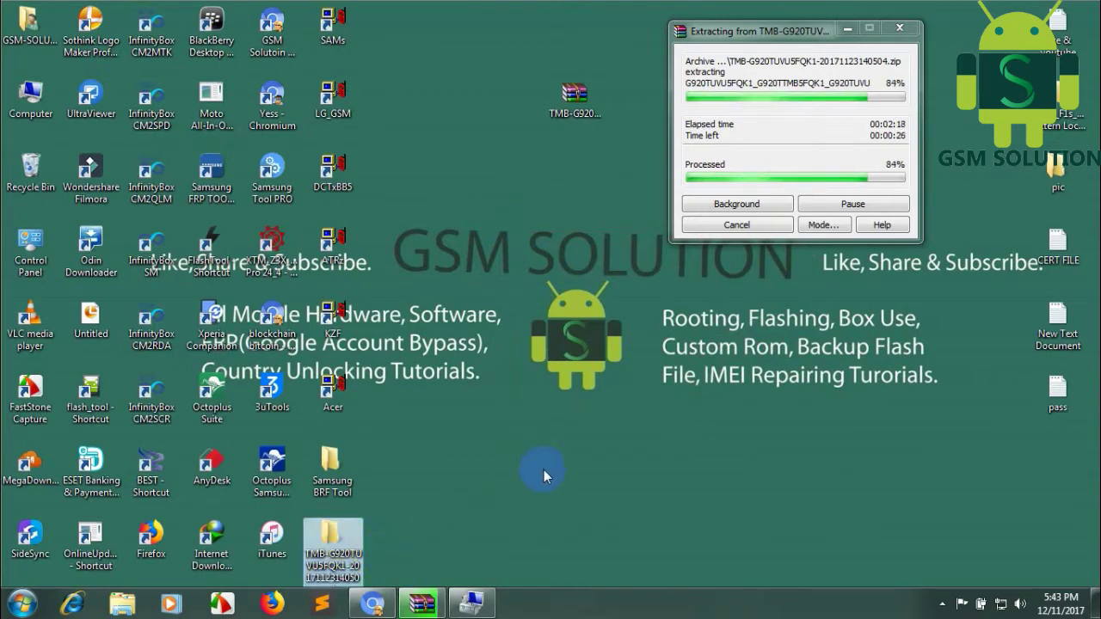
{"action": "right_click", "coordinate": [513, 305]}
{"action": "left_click", "coordinate": [498, 280]}
{"action": "right_click", "coordinate": [498, 279]}
{"action": "left_click", "coordinate": [540, 322]}
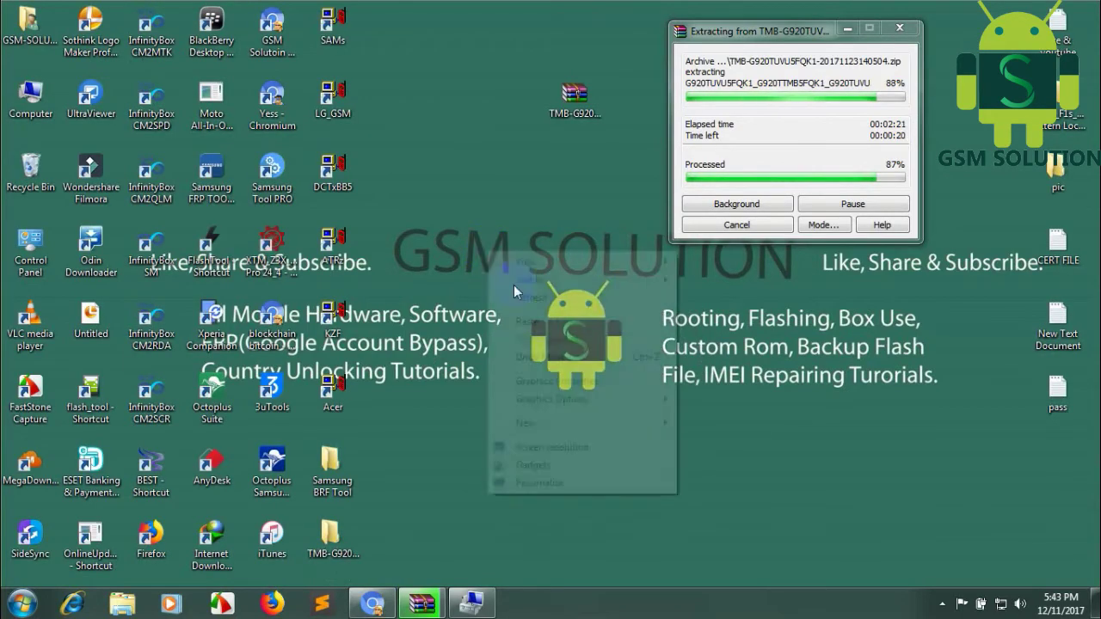
{"action": "right_click", "coordinate": [484, 245]}
{"action": "left_click", "coordinate": [537, 294]}
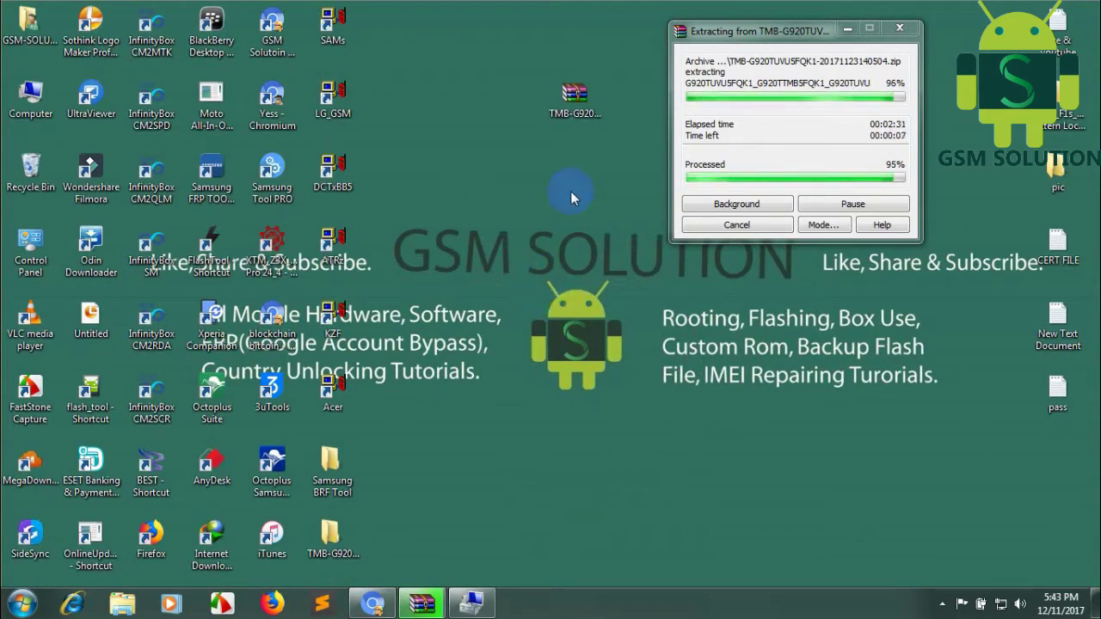
{"action": "right_click", "coordinate": [558, 213]}
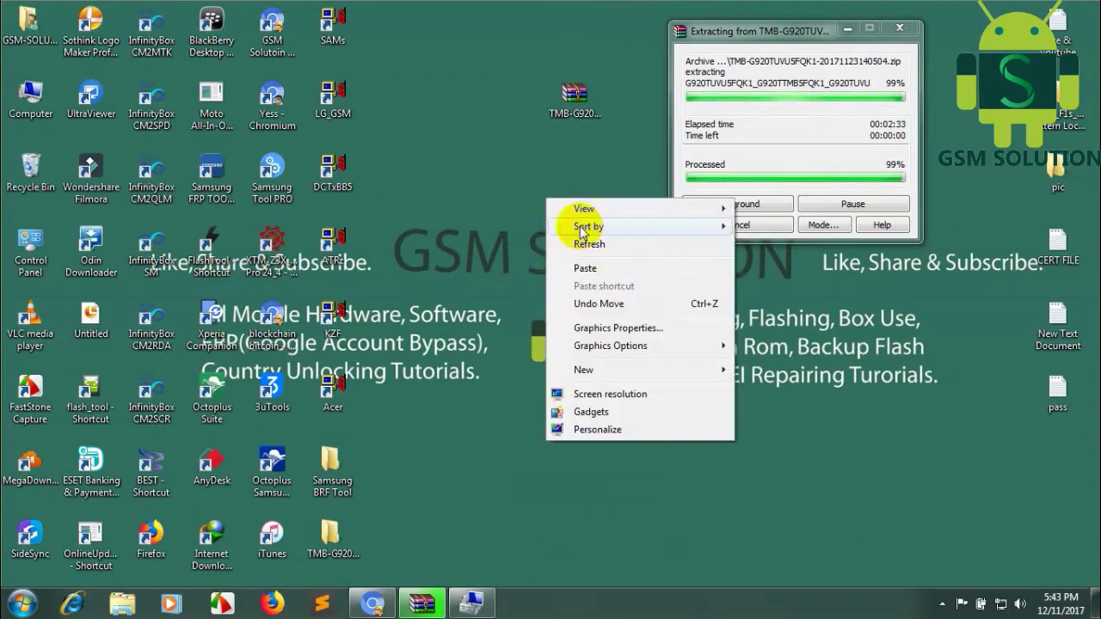
{"action": "left_click", "coordinate": [591, 241]}
{"action": "right_click", "coordinate": [513, 184]}
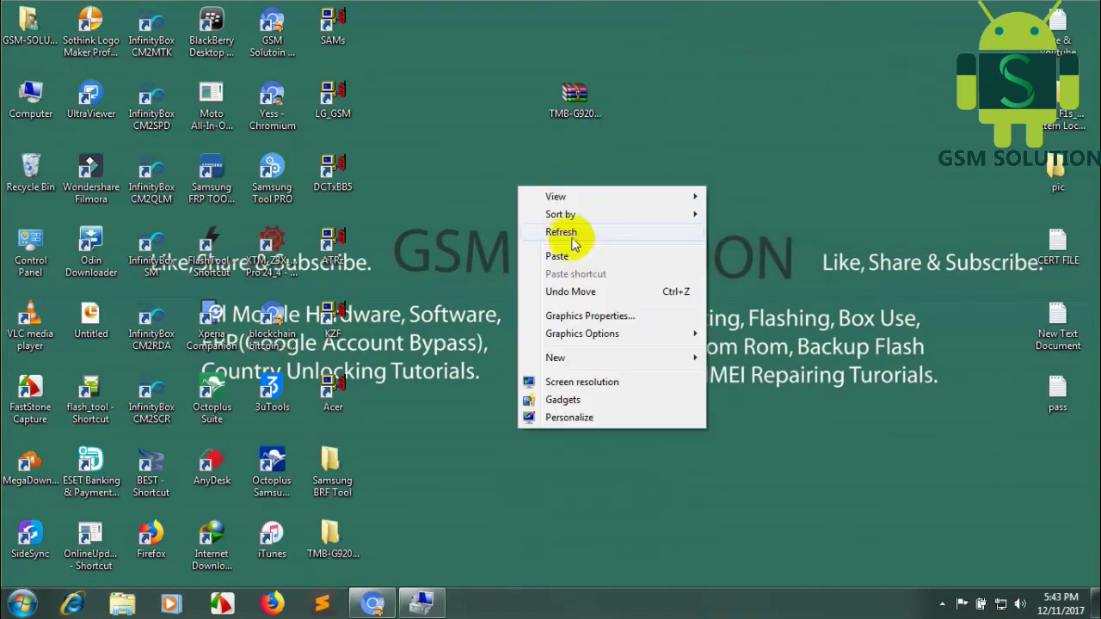
{"action": "left_click", "coordinate": [571, 239]}
{"action": "left_click", "coordinate": [346, 538]}
{"action": "double_click", "coordinate": [346, 538]}
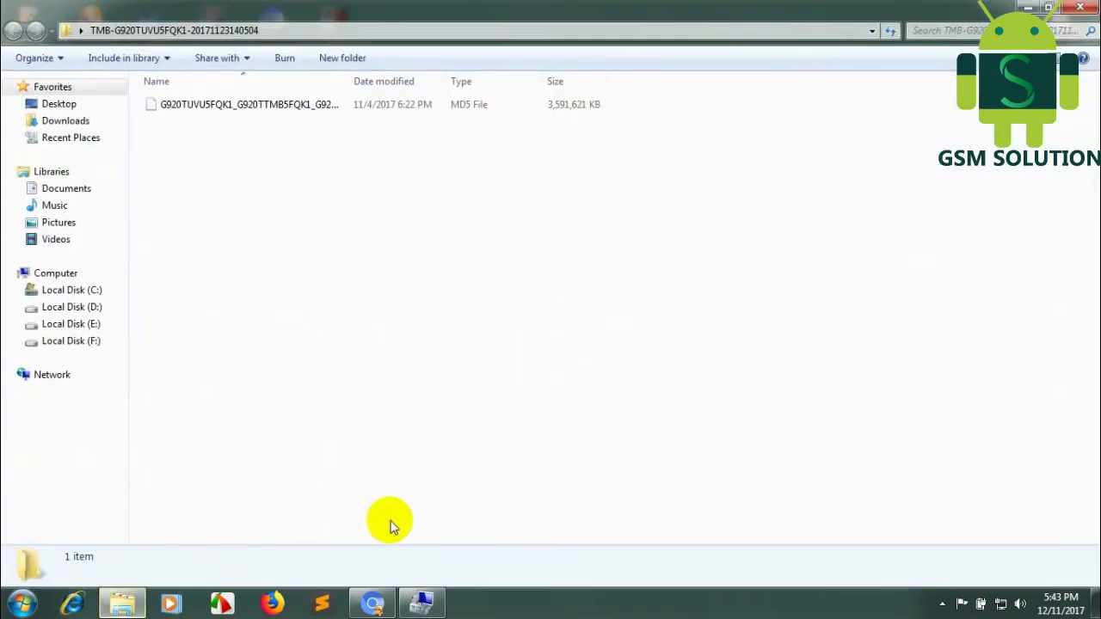
Close the extracted firmware folder and arrange the Odin3 v3.12 window beside the restored Computer Management window.
{"action": "left_click", "coordinate": [307, 108]}
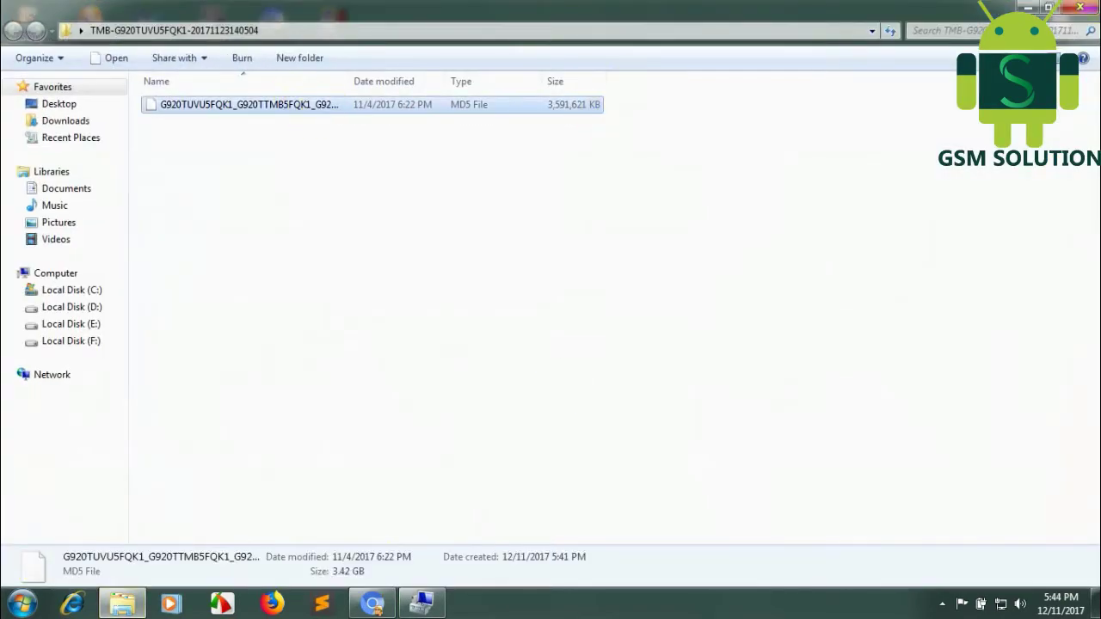
{"action": "left_click", "coordinate": [1082, 7]}
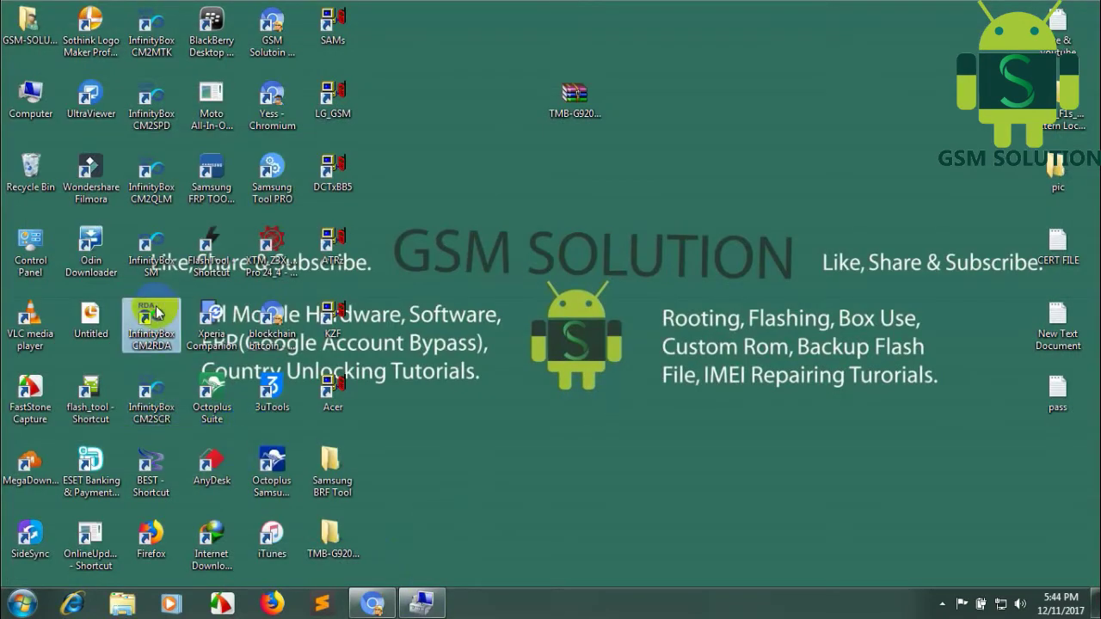
{"action": "left_click", "coordinate": [422, 602]}
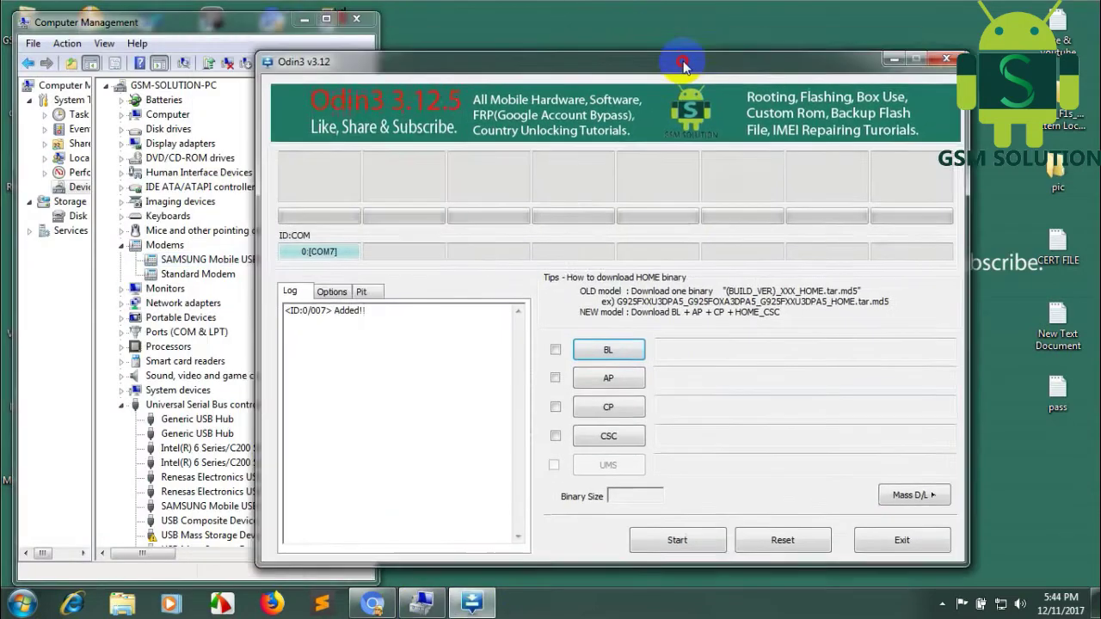
{"action": "left_click_drag", "start_coordinate": [679, 34], "coordinate": [814, 61]}
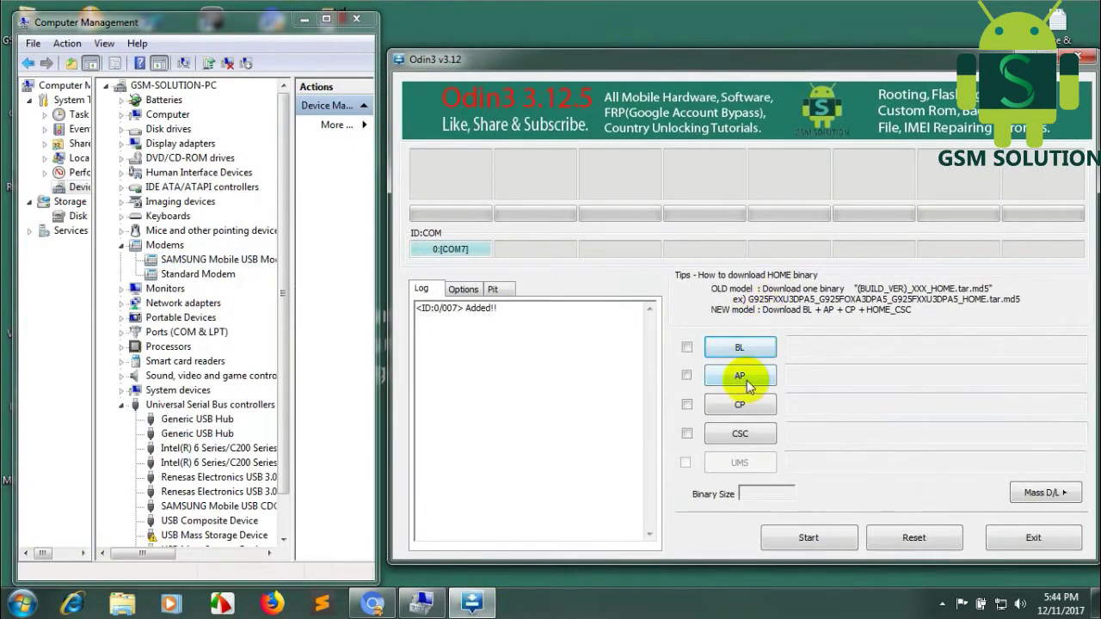
{"action": "left_click_drag", "start_coordinate": [716, 80], "coordinate": [691, 83]}
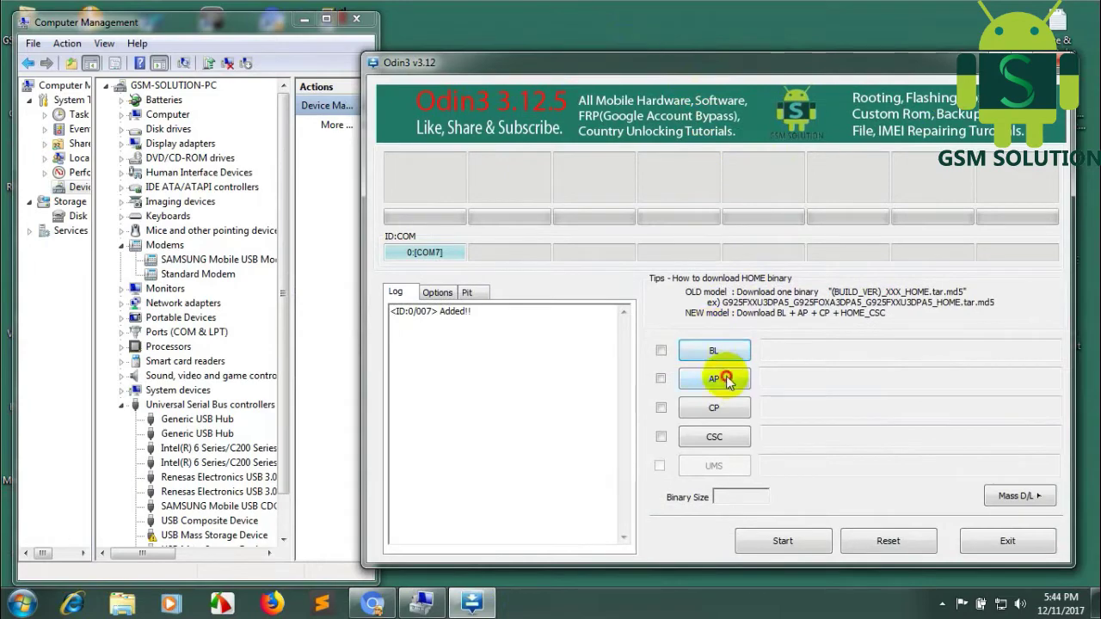
{"action": "left_click", "coordinate": [726, 379]}
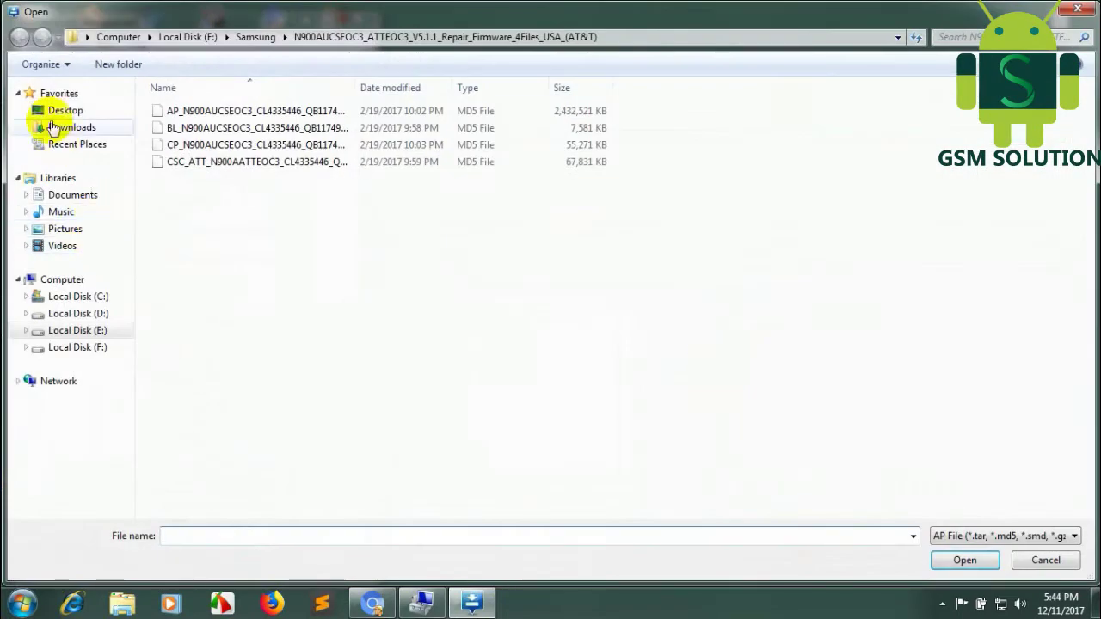
{"action": "left_click", "coordinate": [57, 111]}
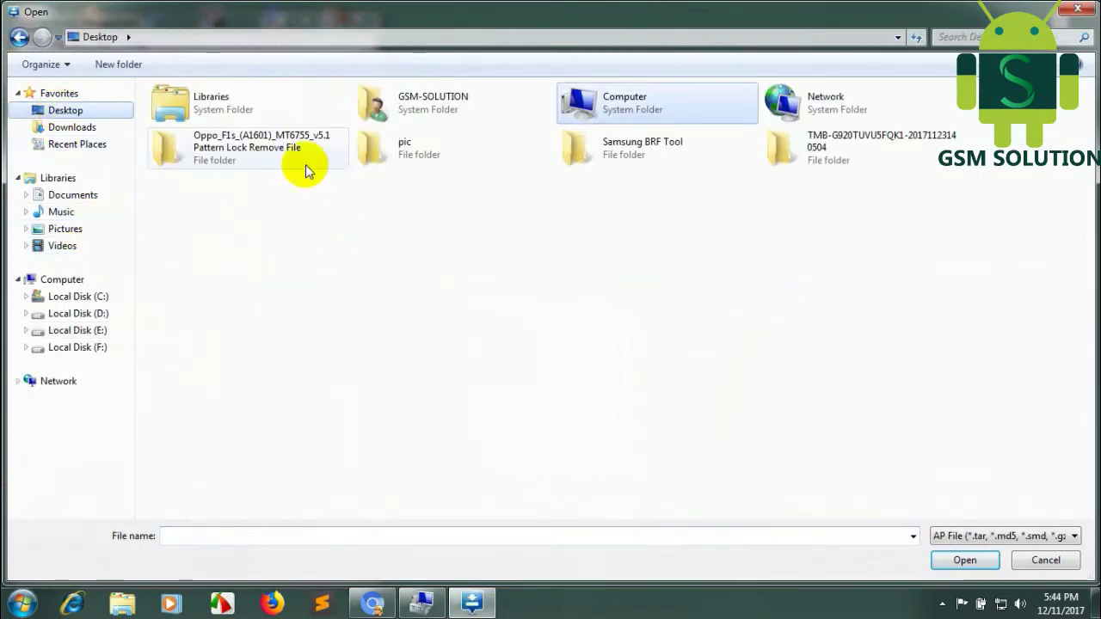
{"action": "double_click", "coordinate": [818, 146]}
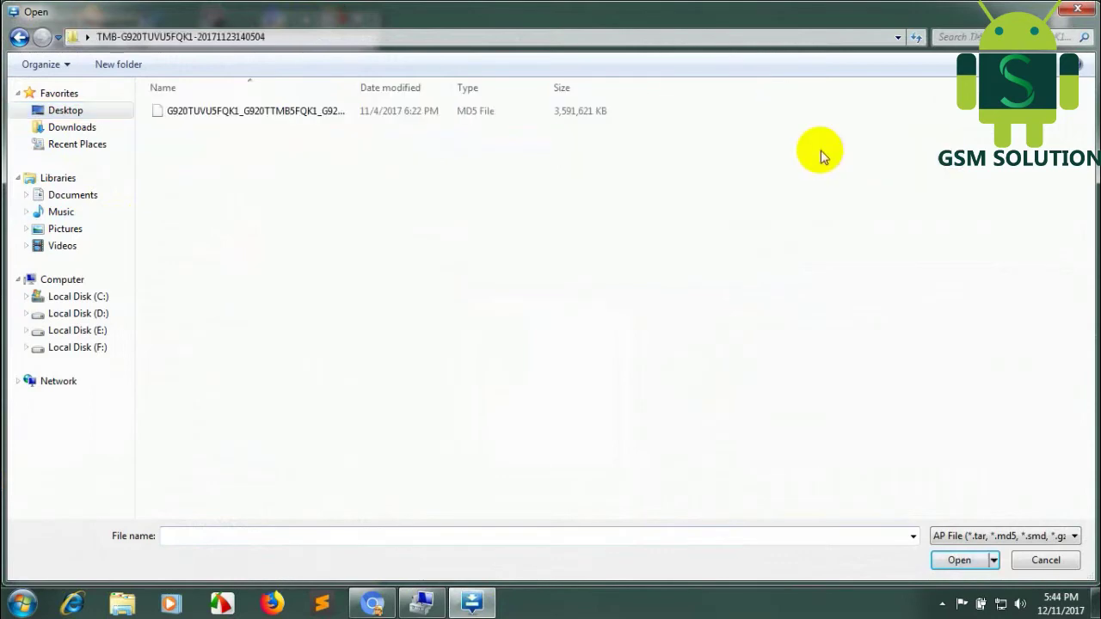
{"action": "double_click", "coordinate": [315, 115]}
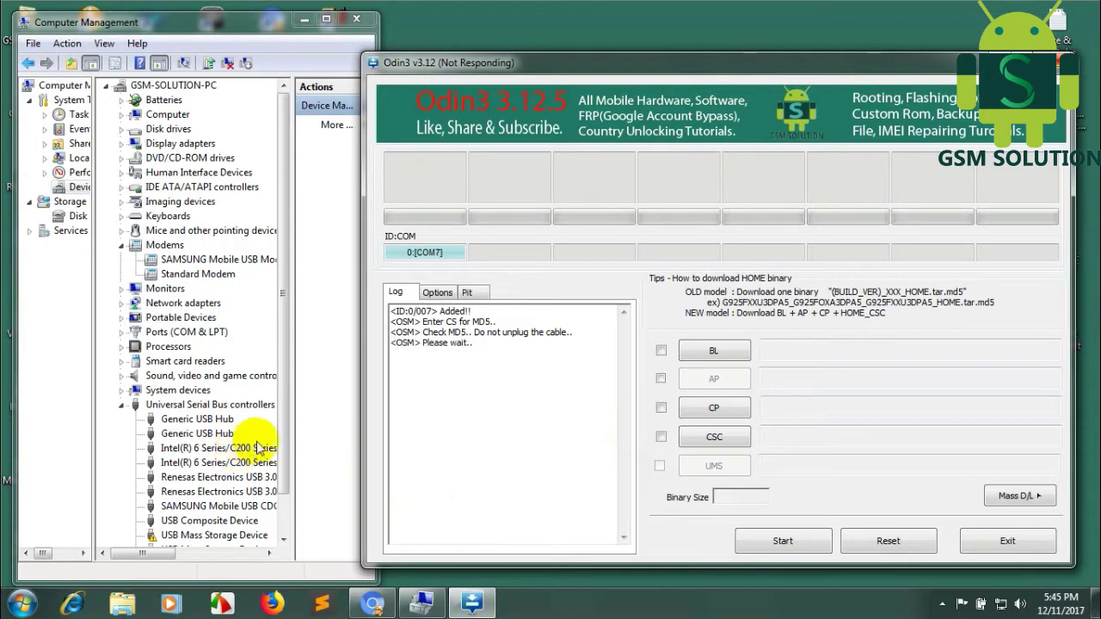
{"action": "right_click", "coordinate": [558, 20]}
{"action": "left_click", "coordinate": [576, 47]}
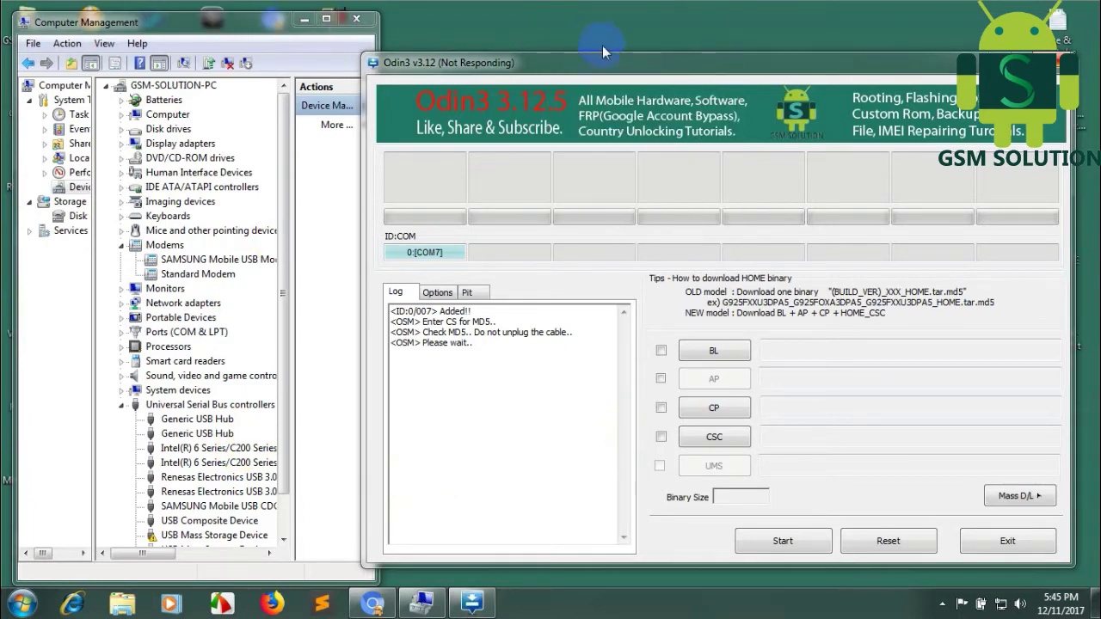
{"action": "right_click", "coordinate": [602, 46]}
{"action": "left_click", "coordinate": [603, 45]}
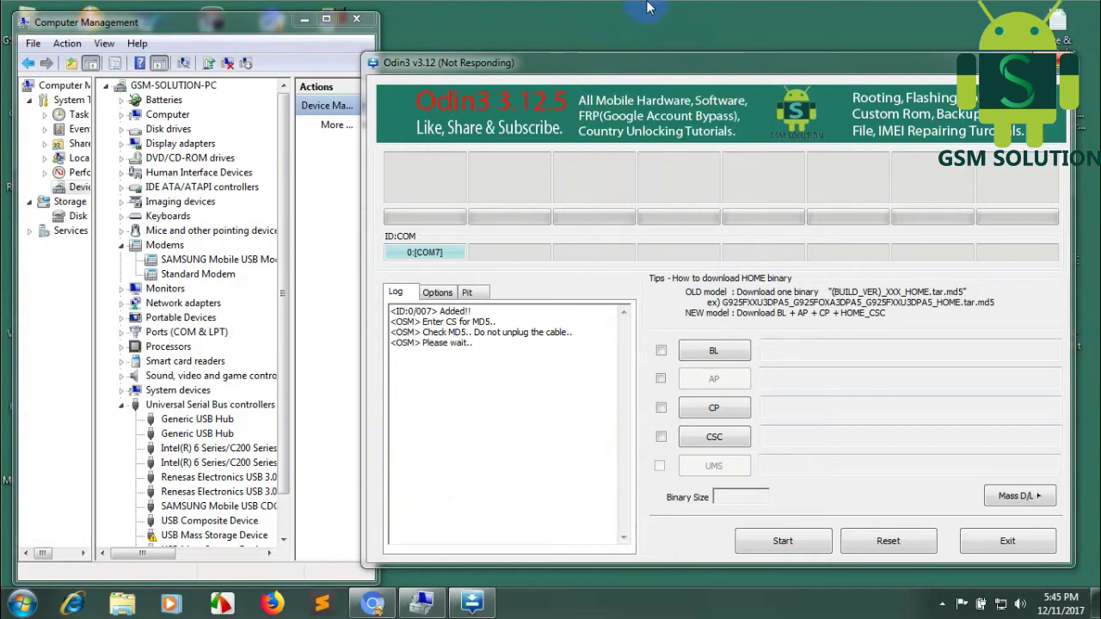
{"action": "right_click", "coordinate": [651, 9]}
{"action": "left_click", "coordinate": [685, 46]}
{"action": "right_click", "coordinate": [654, 3]}
{"action": "left_click", "coordinate": [688, 47]}
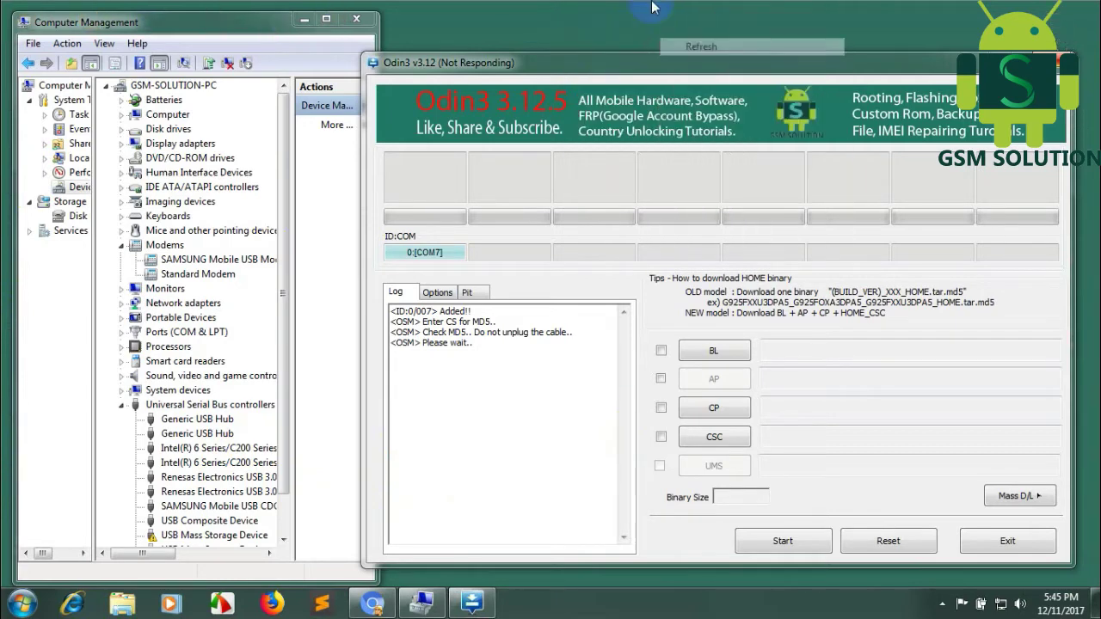
{"action": "right_click", "coordinate": [651, 2]}
{"action": "left_click", "coordinate": [685, 47]}
{"action": "right_click", "coordinate": [602, 3]}
{"action": "left_click", "coordinate": [641, 46]}
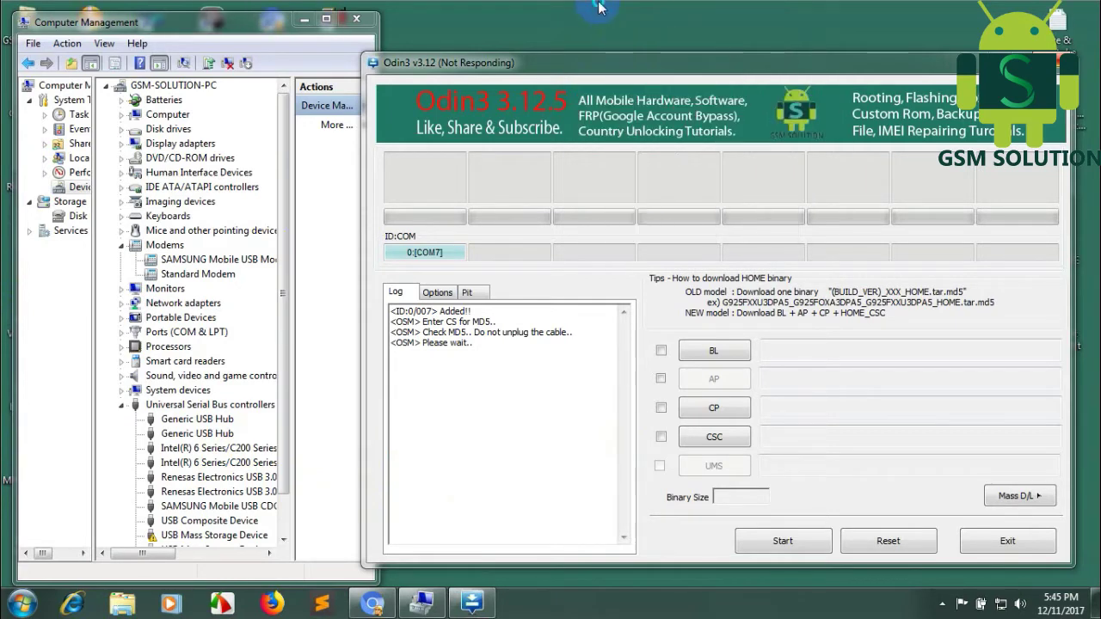
{"action": "right_click", "coordinate": [601, 3]}
{"action": "left_click", "coordinate": [641, 47]}
{"action": "right_click", "coordinate": [607, 3]}
{"action": "left_click", "coordinate": [641, 46]}
{"action": "right_click", "coordinate": [612, 3]}
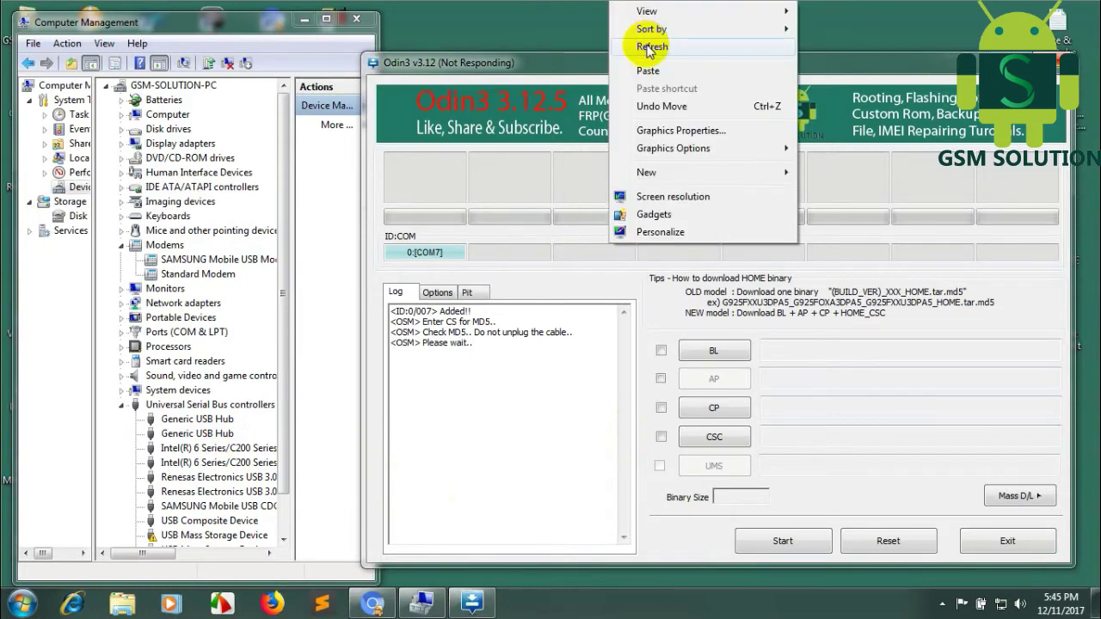
{"action": "left_click", "coordinate": [646, 47]}
{"action": "right_click", "coordinate": [614, 6]}
{"action": "left_click", "coordinate": [624, 47]}
{"action": "right_click", "coordinate": [589, 5]}
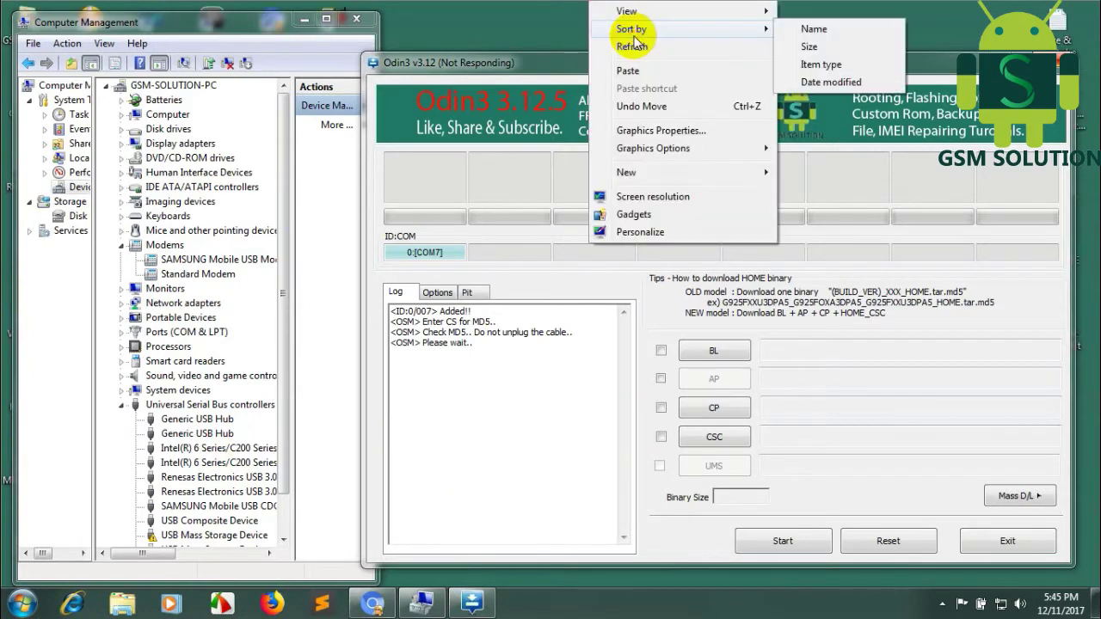
{"action": "left_click", "coordinate": [612, 46]}
{"action": "right_click", "coordinate": [588, 5]}
{"action": "left_click", "coordinate": [629, 45]}
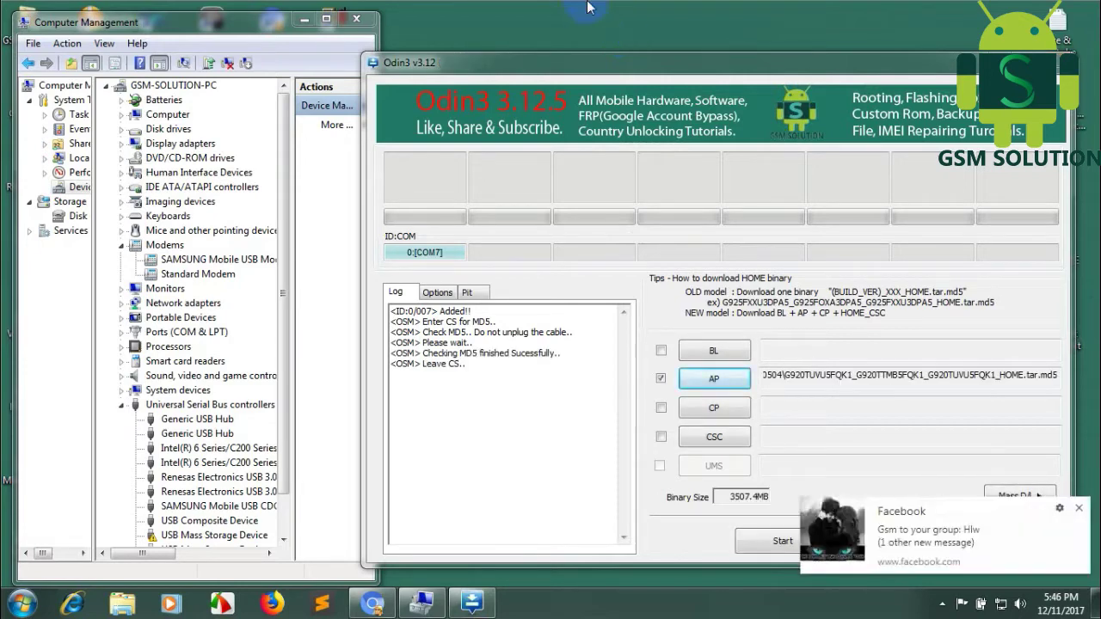
Start flashing the loaded AP firmware to the phone and dismiss the Facebook notifications covering the Odin3 window.
{"action": "left_click", "coordinate": [1079, 509]}
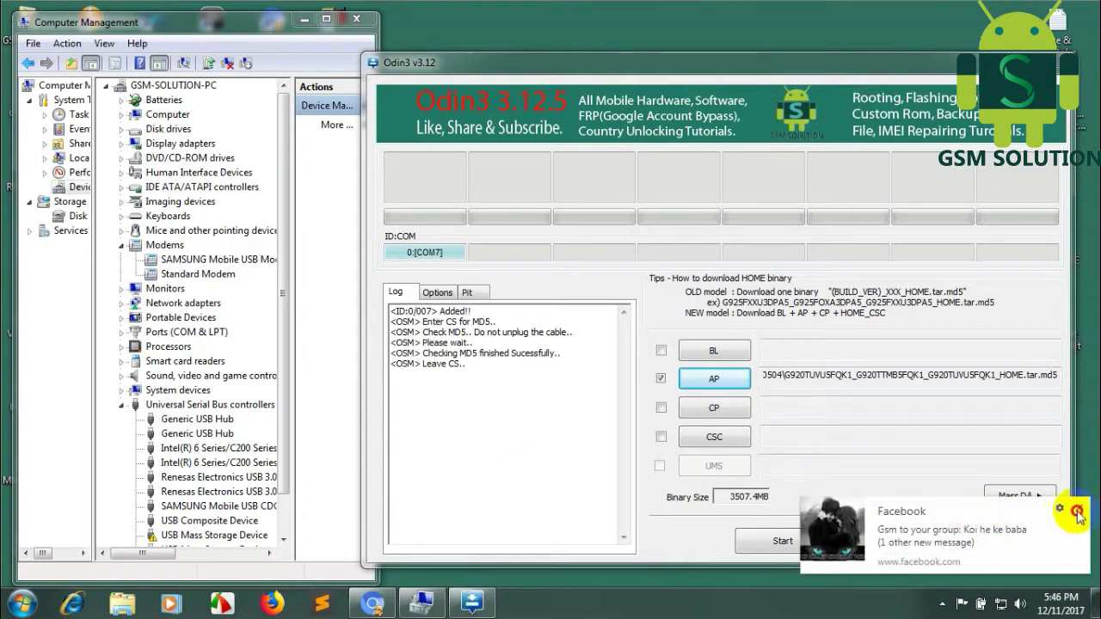
{"action": "left_click", "coordinate": [1078, 511]}
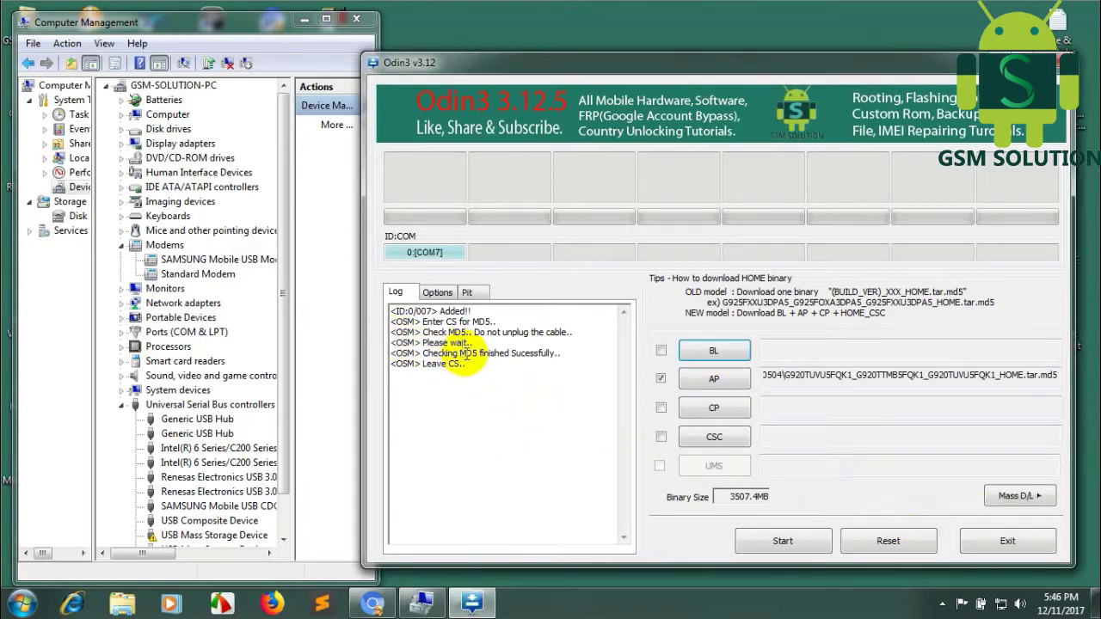
{"action": "left_click_drag", "start_coordinate": [457, 370], "coordinate": [370, 303]}
{"action": "left_click", "coordinate": [543, 429]}
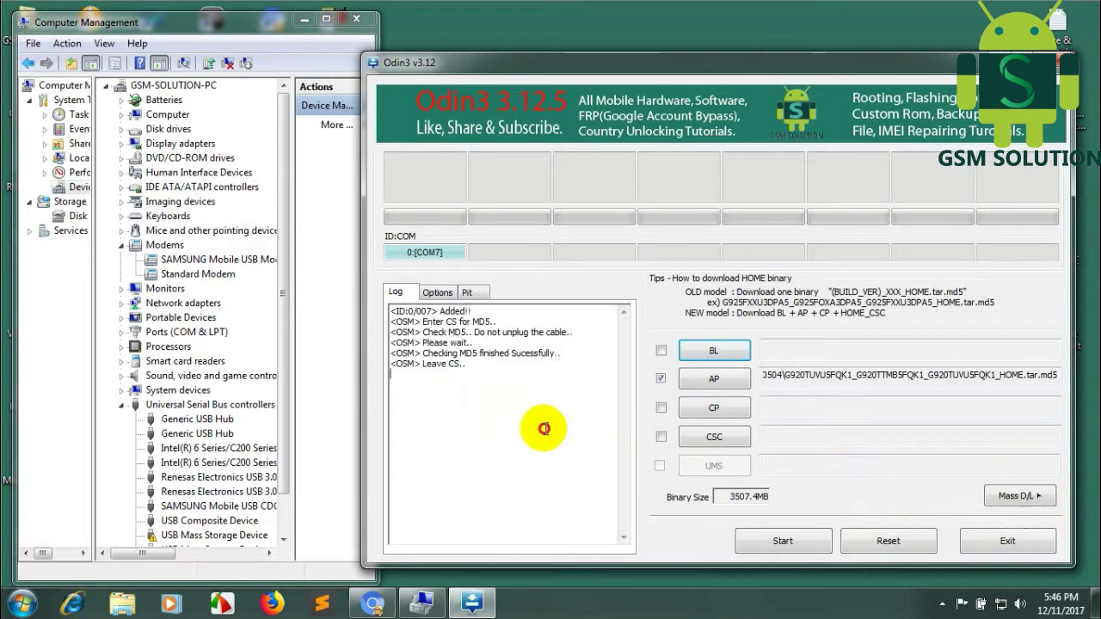
{"action": "left_click", "coordinate": [781, 542]}
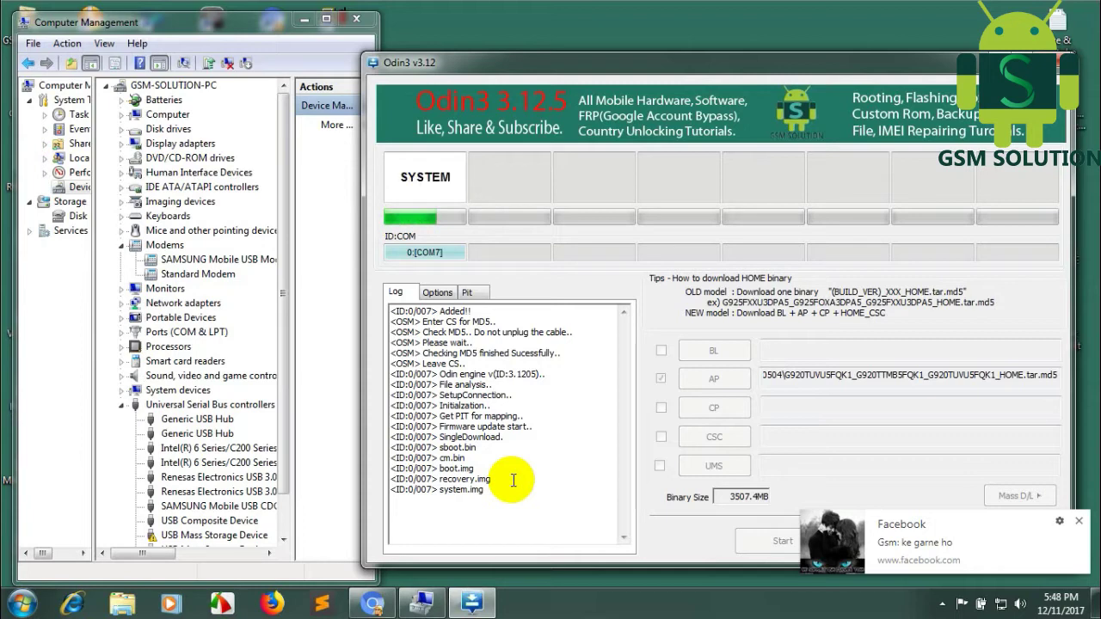
{"action": "left_click", "coordinate": [1079, 522]}
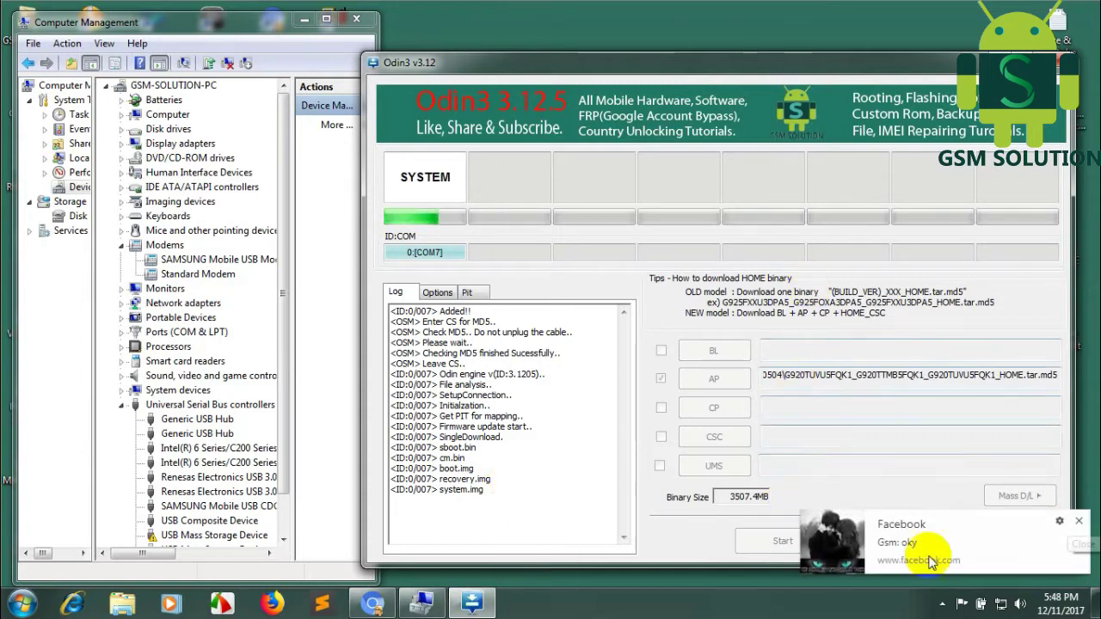
{"action": "left_click", "coordinate": [1079, 522]}
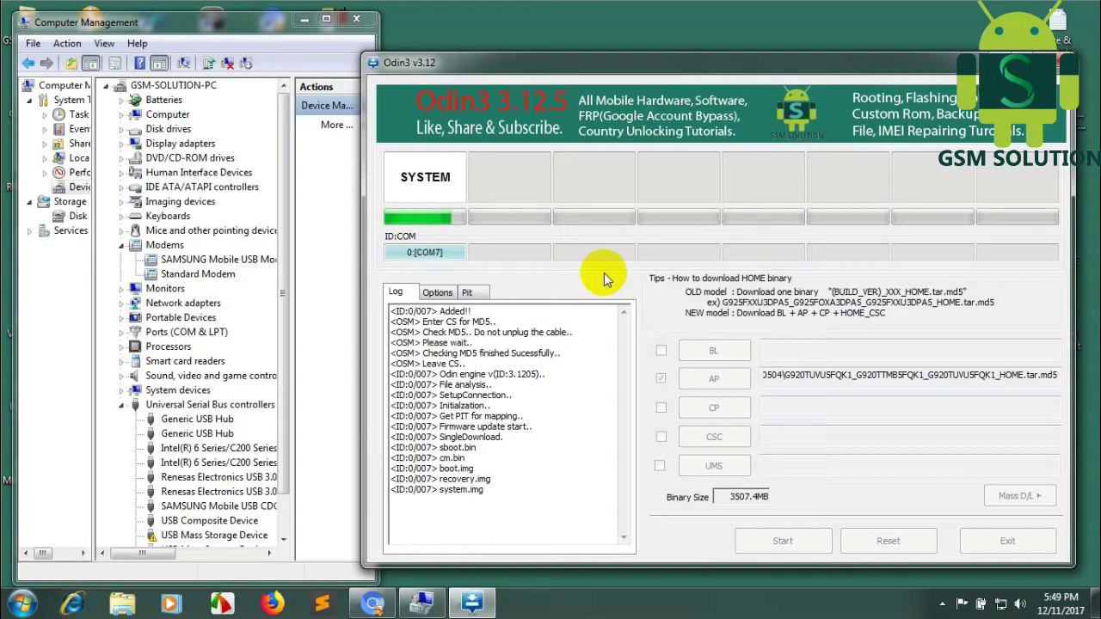
{"action": "right_click", "coordinate": [564, 14]}
{"action": "left_click", "coordinate": [594, 61]}
{"action": "right_click", "coordinate": [561, 14]}
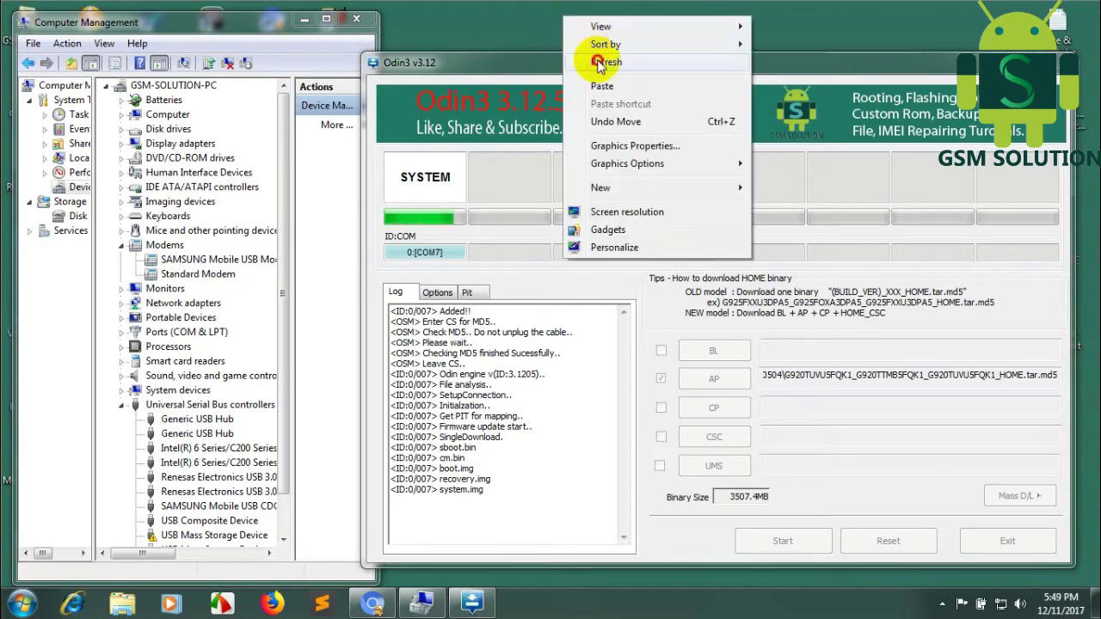
{"action": "left_click", "coordinate": [599, 62]}
{"action": "right_click", "coordinate": [596, 23]}
{"action": "left_click", "coordinate": [641, 73]}
{"action": "right_click", "coordinate": [647, 5]}
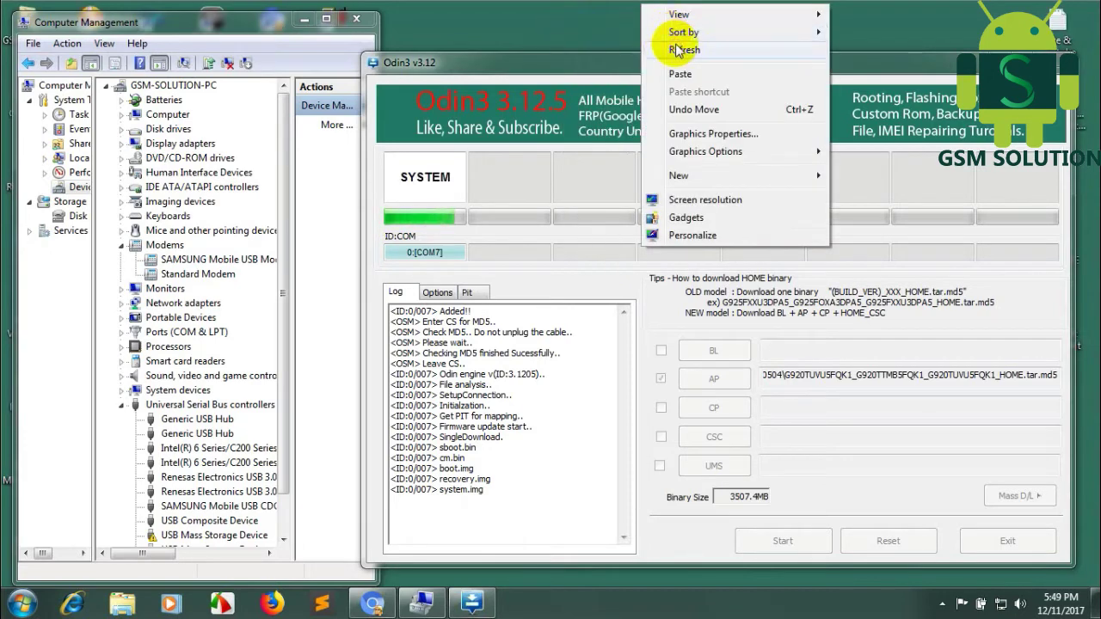
{"action": "left_click", "coordinate": [680, 47]}
{"action": "right_click", "coordinate": [647, 4]}
{"action": "left_click", "coordinate": [683, 54]}
{"action": "right_click", "coordinate": [647, 5]}
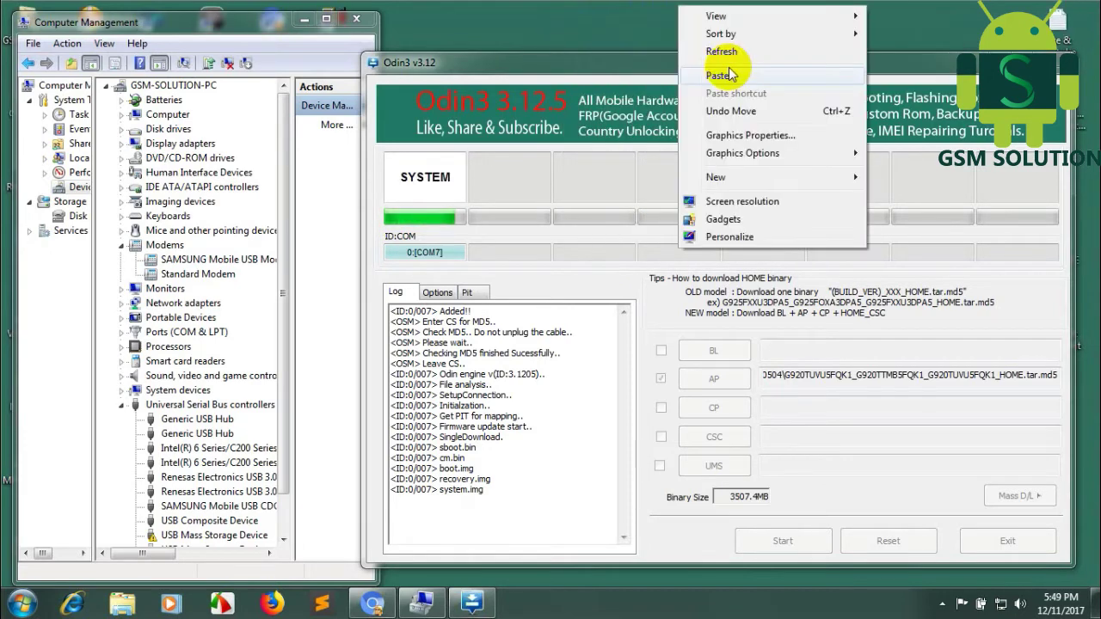
{"action": "left_click", "coordinate": [680, 49]}
{"action": "right_click", "coordinate": [737, 6]}
{"action": "left_click", "coordinate": [776, 52]}
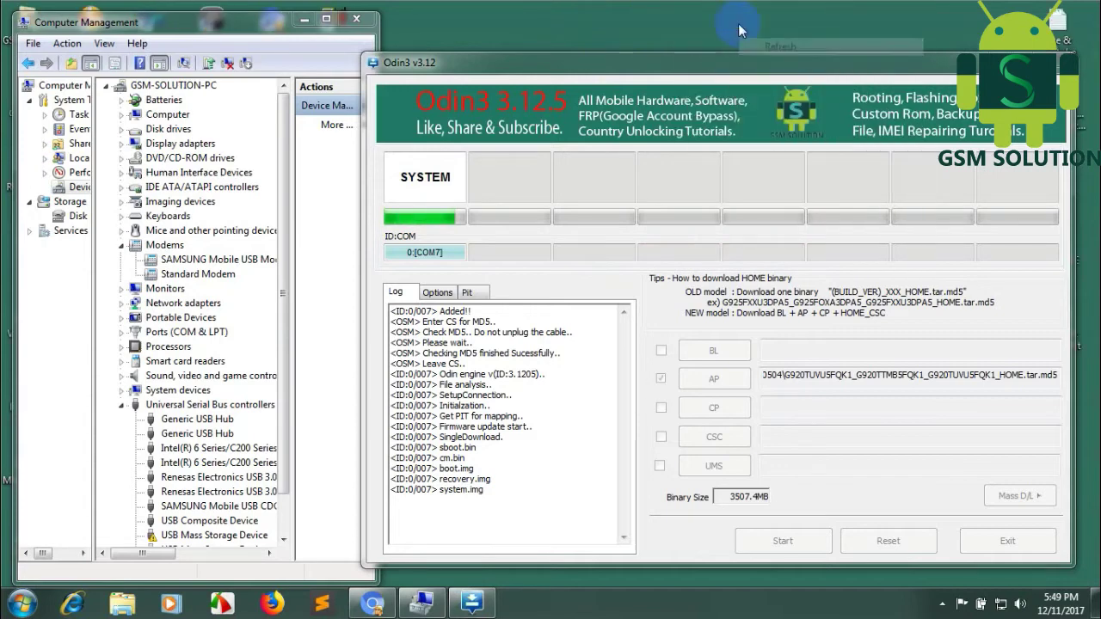
{"action": "right_click", "coordinate": [704, 4]}
{"action": "left_click", "coordinate": [745, 48]}
{"action": "right_click", "coordinate": [688, 4]}
{"action": "left_click", "coordinate": [717, 48]}
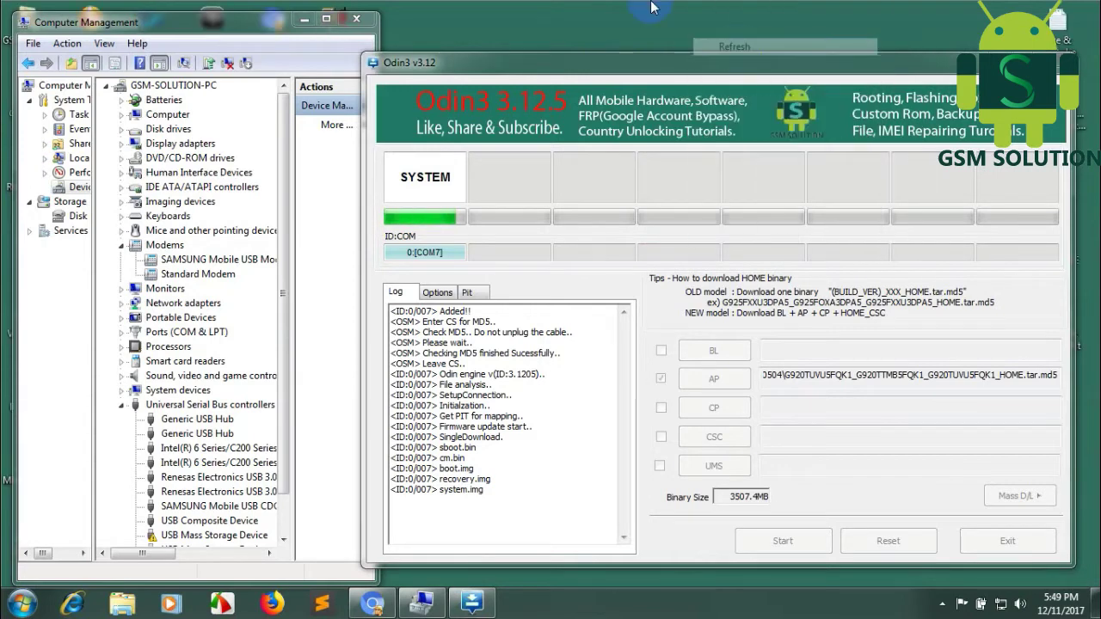
{"action": "right_click", "coordinate": [633, 3]}
{"action": "left_click", "coordinate": [670, 48]}
{"action": "right_click", "coordinate": [604, 3]}
{"action": "left_click", "coordinate": [643, 48]}
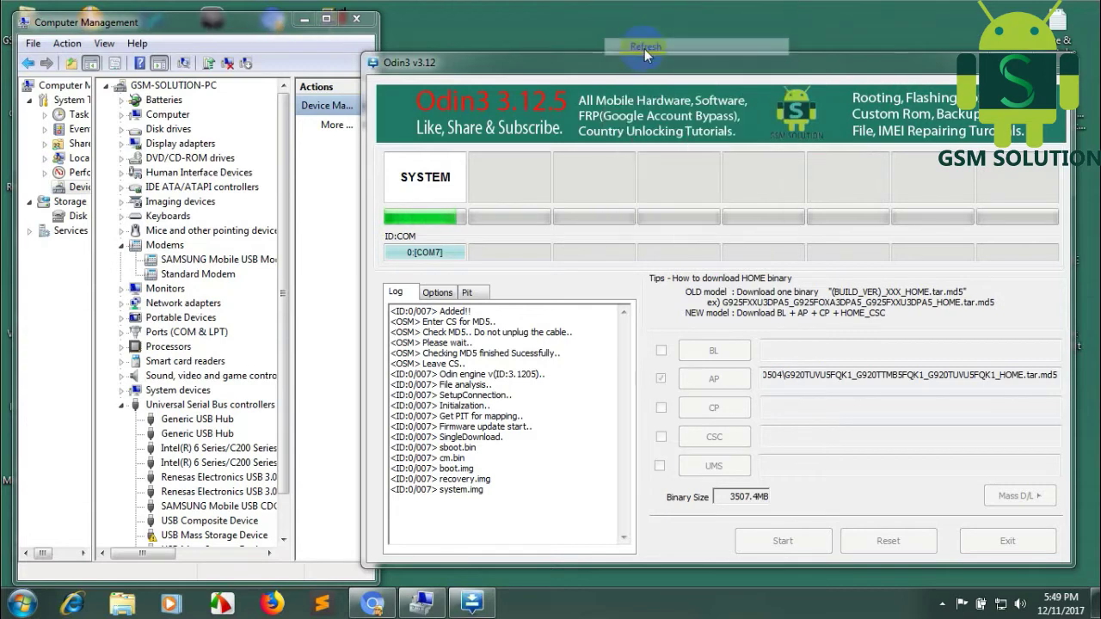
{"action": "right_click", "coordinate": [653, 3]}
{"action": "left_click", "coordinate": [686, 50]}
{"action": "right_click", "coordinate": [688, 3]}
{"action": "left_click", "coordinate": [723, 48]}
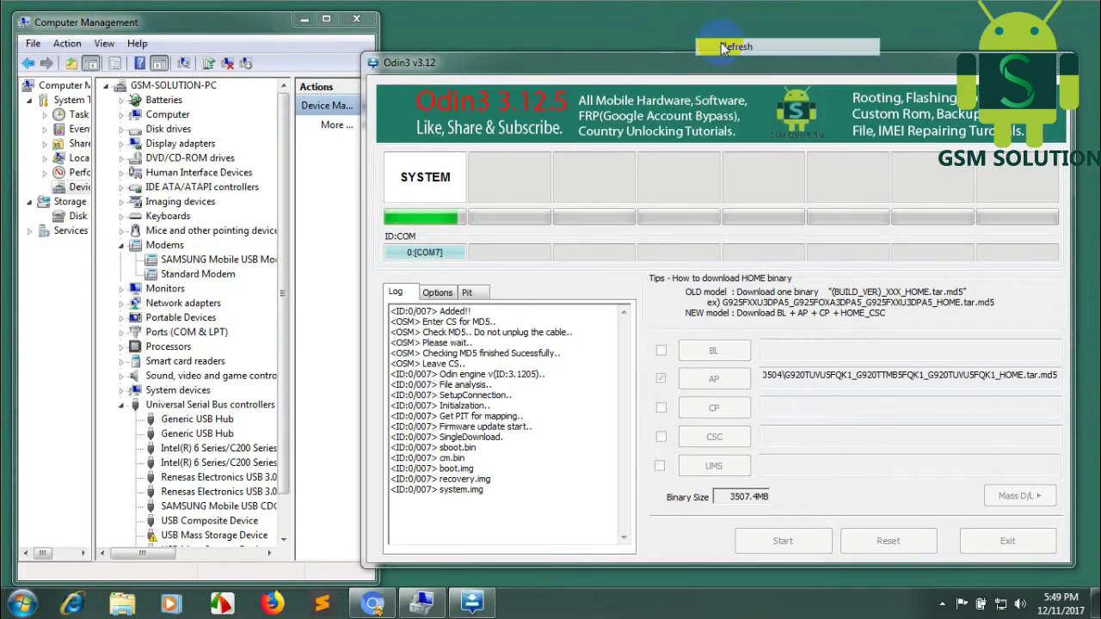
{"action": "right_click", "coordinate": [716, 2]}
{"action": "left_click", "coordinate": [748, 50]}
{"action": "right_click", "coordinate": [759, 3]}
{"action": "left_click", "coordinate": [796, 47]}
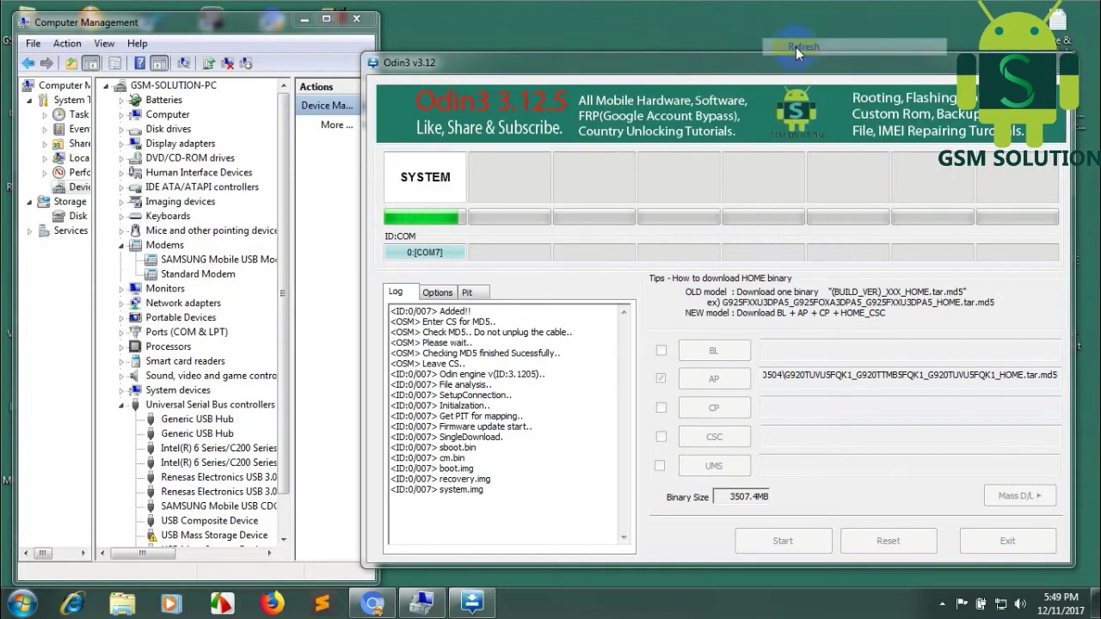
{"action": "right_click", "coordinate": [768, 2]}
{"action": "left_click", "coordinate": [792, 50]}
{"action": "right_click", "coordinate": [744, 2]}
{"action": "left_click", "coordinate": [776, 50]}
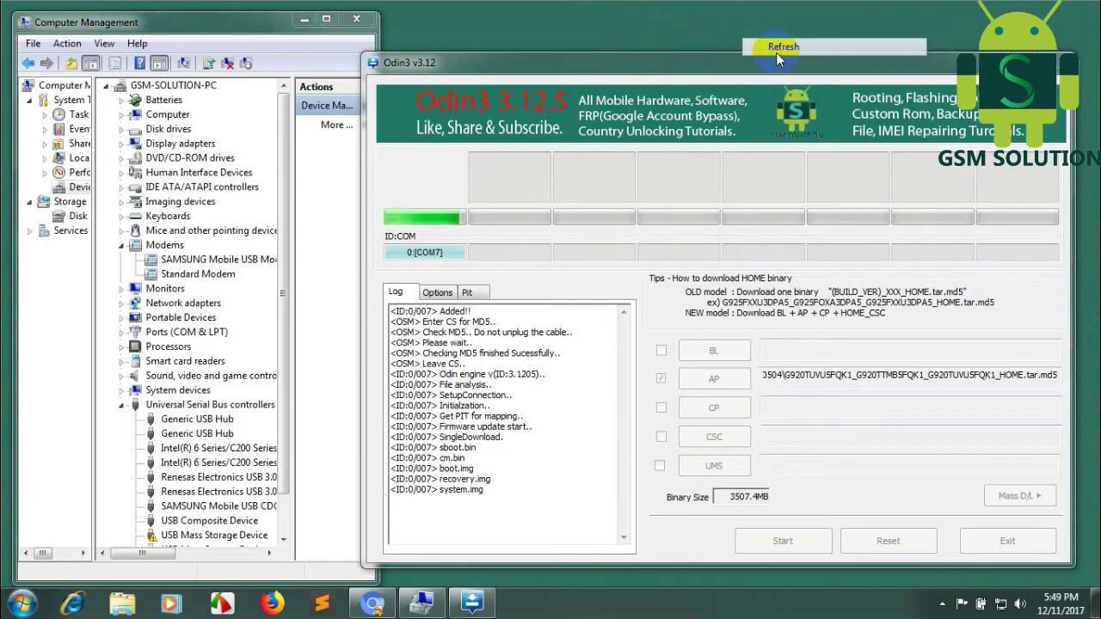
{"action": "right_click", "coordinate": [714, 2]}
{"action": "left_click", "coordinate": [754, 51]}
{"action": "right_click", "coordinate": [638, 3]}
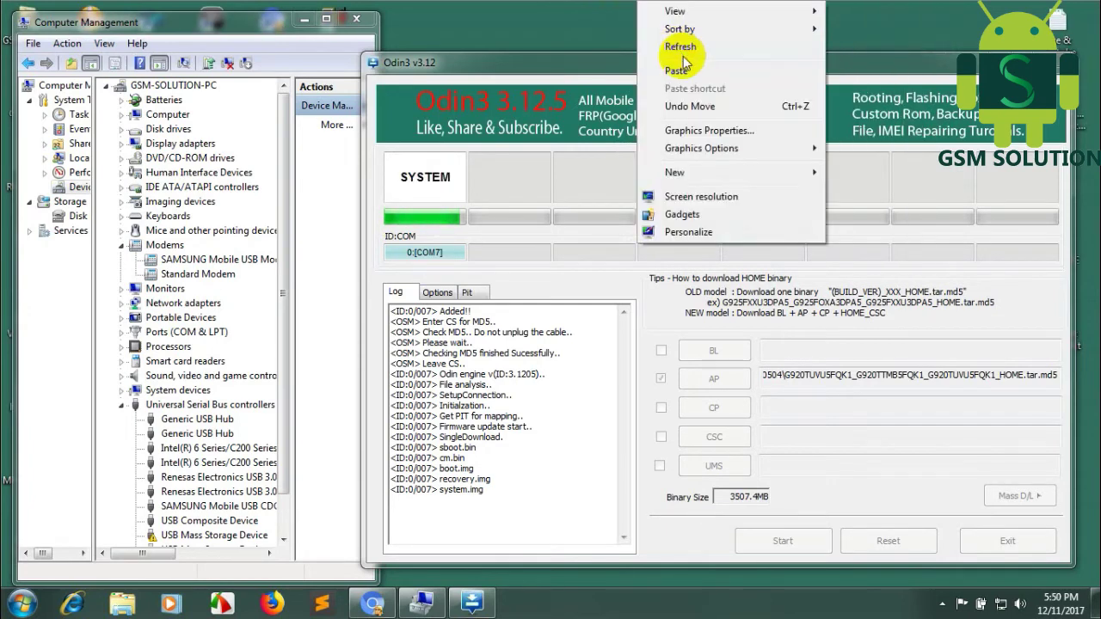
{"action": "left_click", "coordinate": [684, 48]}
{"action": "right_click", "coordinate": [652, 3]}
{"action": "left_click", "coordinate": [689, 49]}
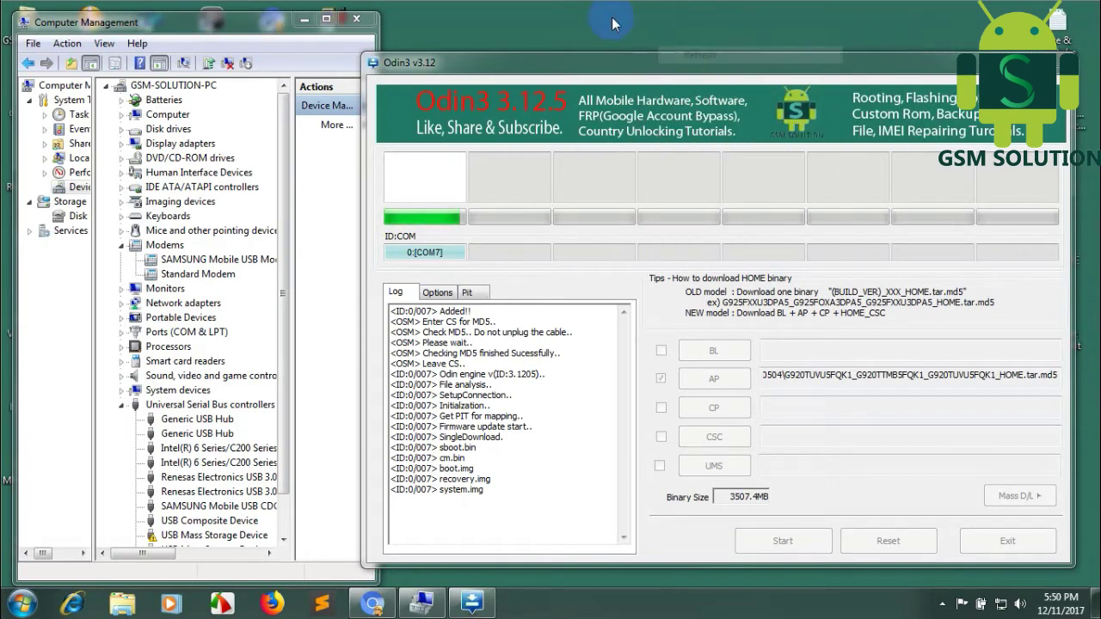
{"action": "right_click", "coordinate": [571, 2]}
{"action": "left_click", "coordinate": [608, 47]}
{"action": "right_click", "coordinate": [568, 3]}
{"action": "left_click", "coordinate": [621, 47]}
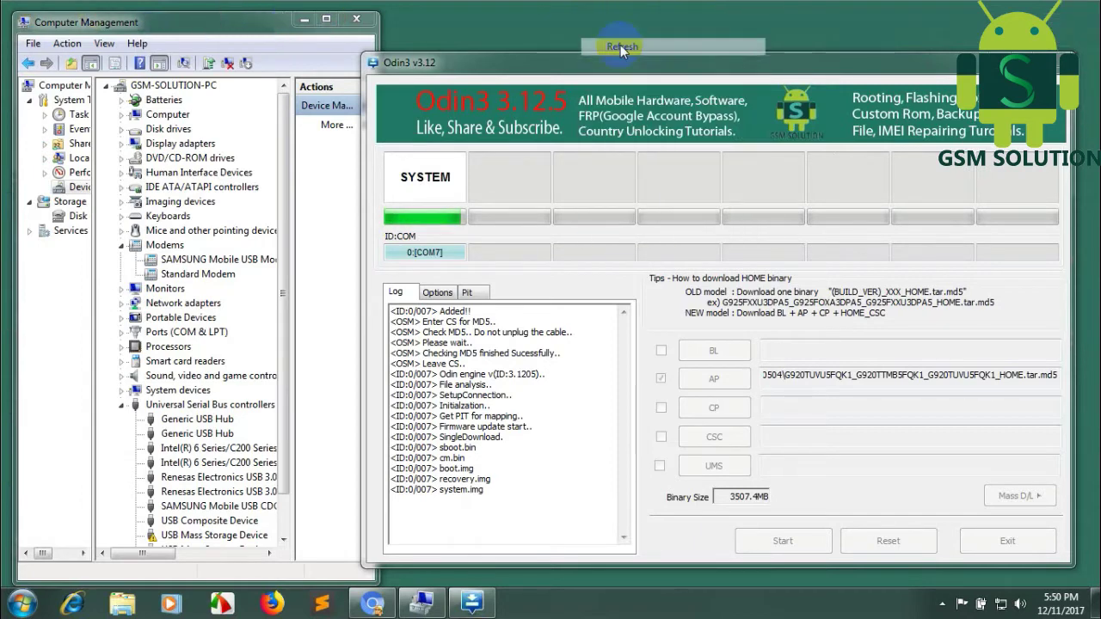
{"action": "right_click", "coordinate": [626, 2]}
{"action": "left_click", "coordinate": [668, 48]}
{"action": "right_click", "coordinate": [683, 8]}
{"action": "left_click", "coordinate": [716, 52]}
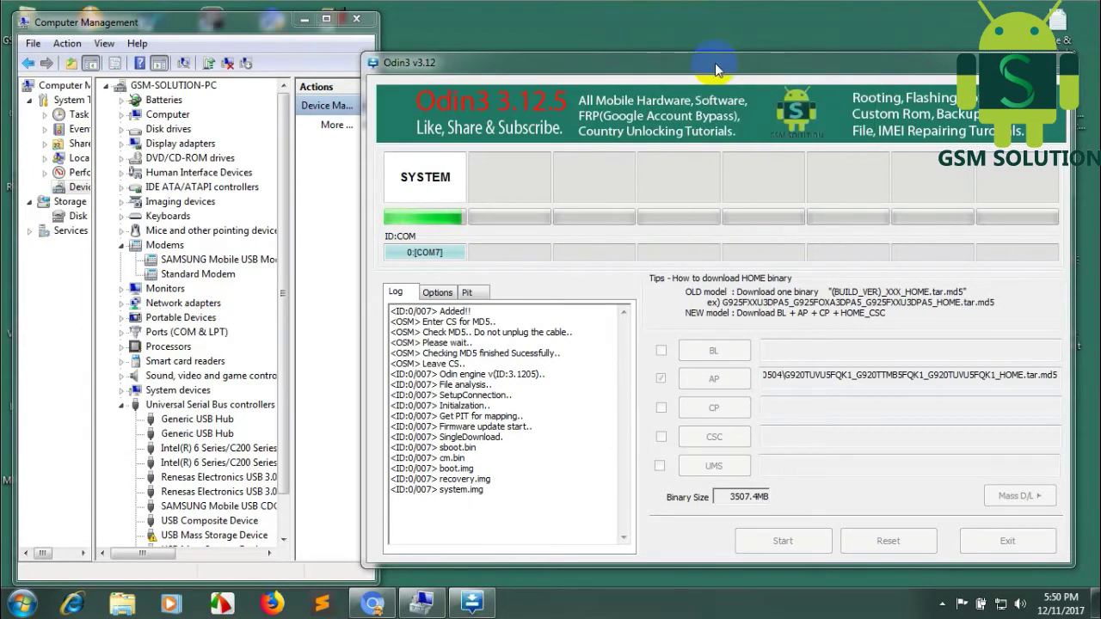
{"action": "right_click", "coordinate": [702, 3]}
{"action": "left_click", "coordinate": [728, 49]}
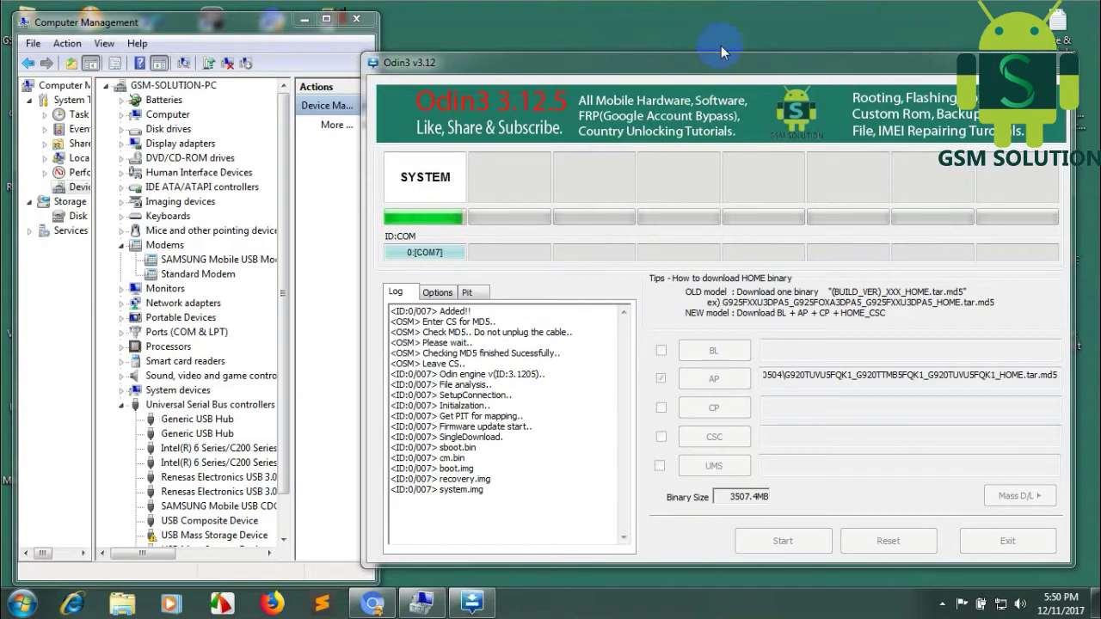
{"action": "right_click", "coordinate": [707, 2]}
{"action": "left_click", "coordinate": [723, 49]}
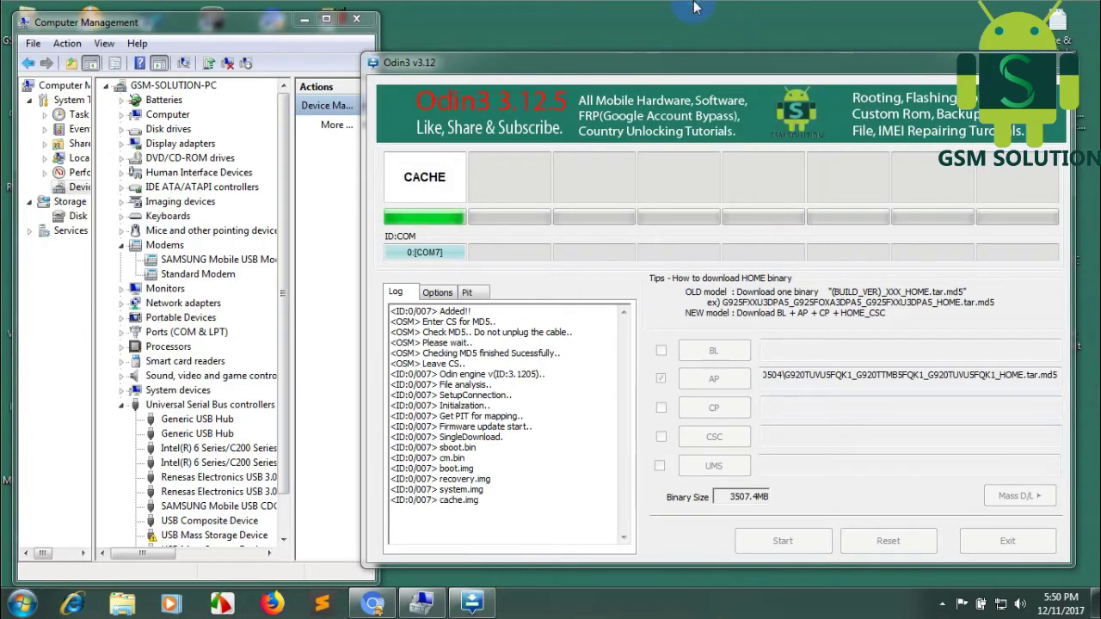
{"action": "right_click", "coordinate": [694, 3]}
{"action": "left_click", "coordinate": [730, 49]}
{"action": "right_click", "coordinate": [700, 3]}
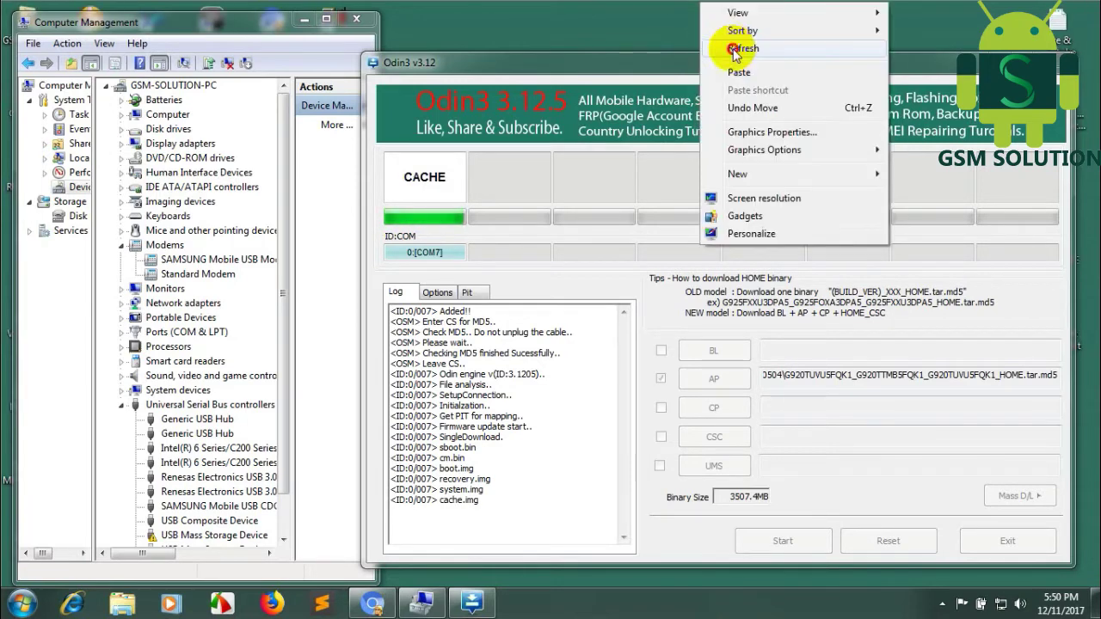
{"action": "left_click", "coordinate": [731, 47]}
{"action": "right_click", "coordinate": [701, 15]}
{"action": "left_click", "coordinate": [727, 59]}
{"action": "right_click", "coordinate": [691, 1]}
{"action": "left_click", "coordinate": [723, 47]}
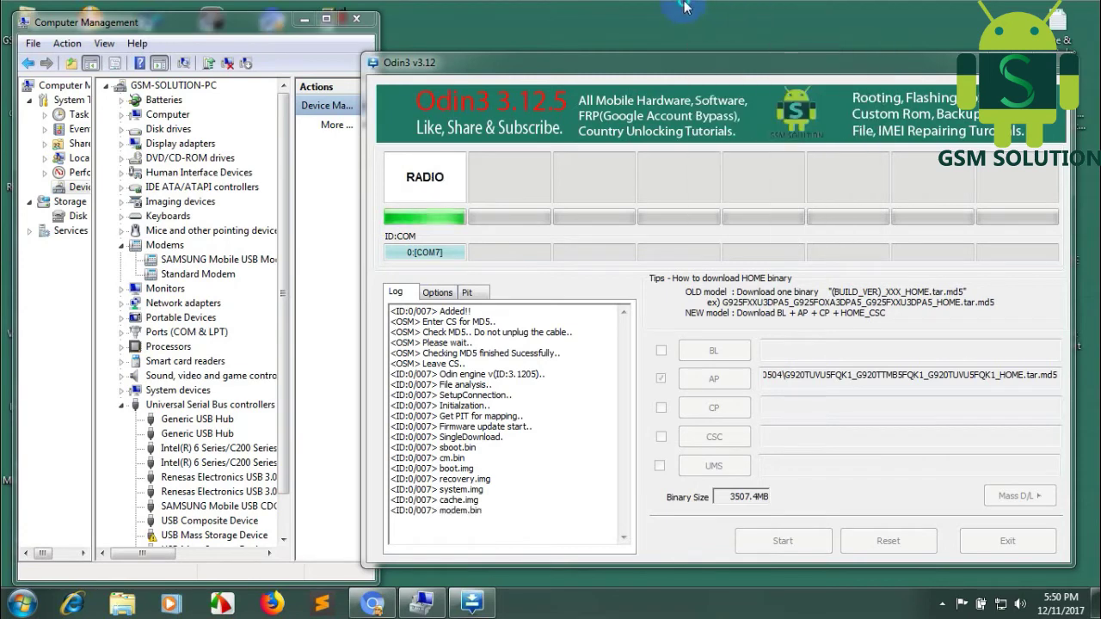
{"action": "right_click", "coordinate": [680, 1]}
{"action": "left_click", "coordinate": [711, 47]}
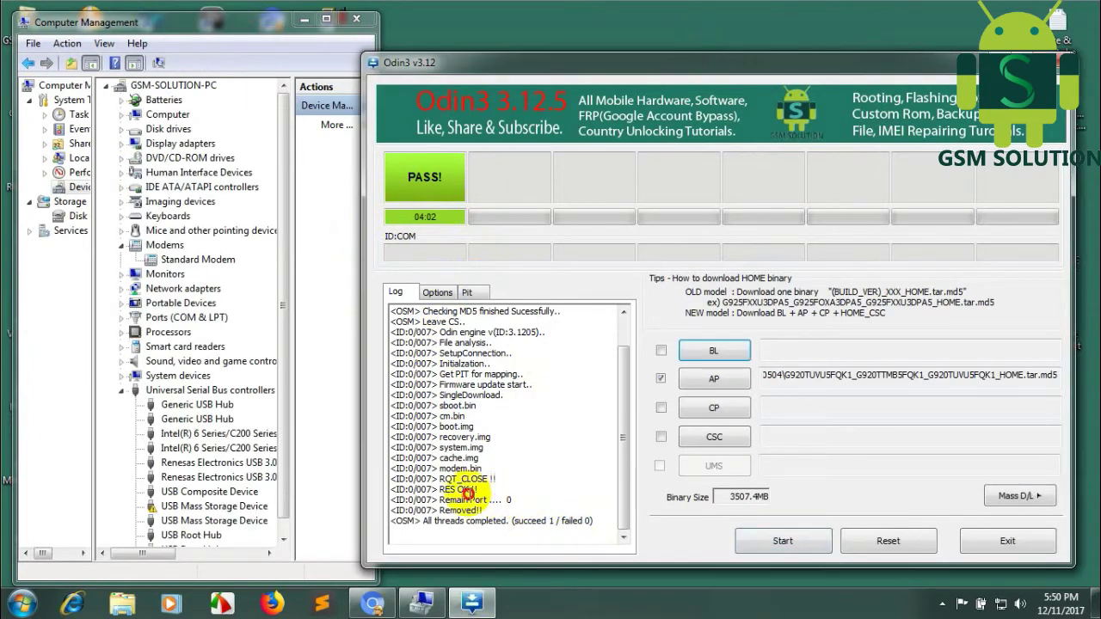
Highlight the closing lines of the Odin3 flashing log to check the result, and clear the selection.
{"action": "left_click_drag", "start_coordinate": [593, 522], "coordinate": [382, 484]}
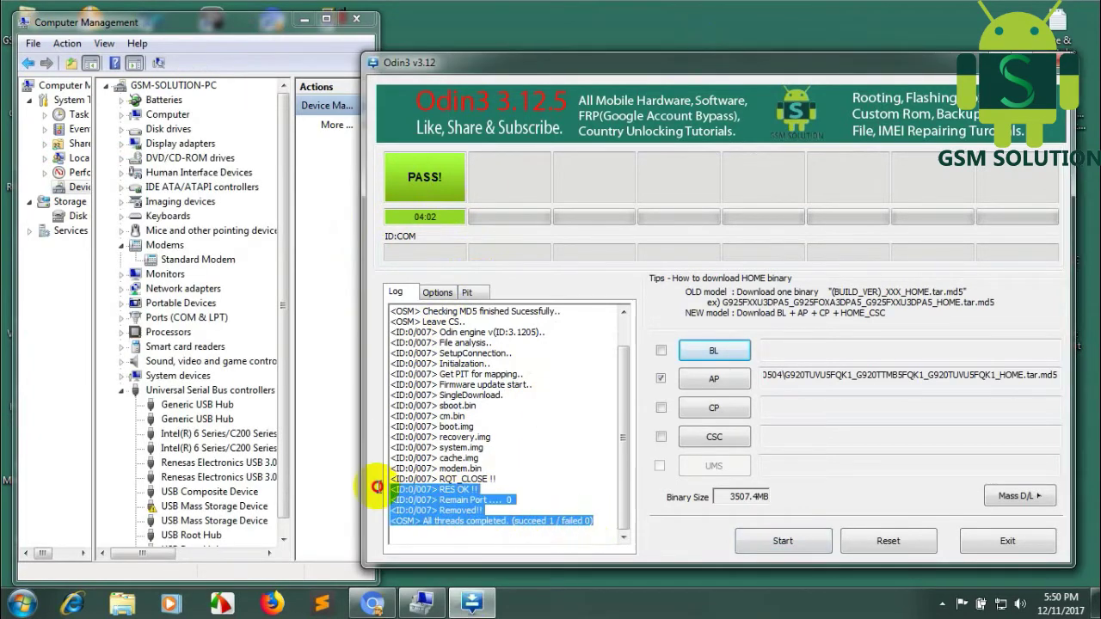
{"action": "left_click", "coordinate": [565, 468]}
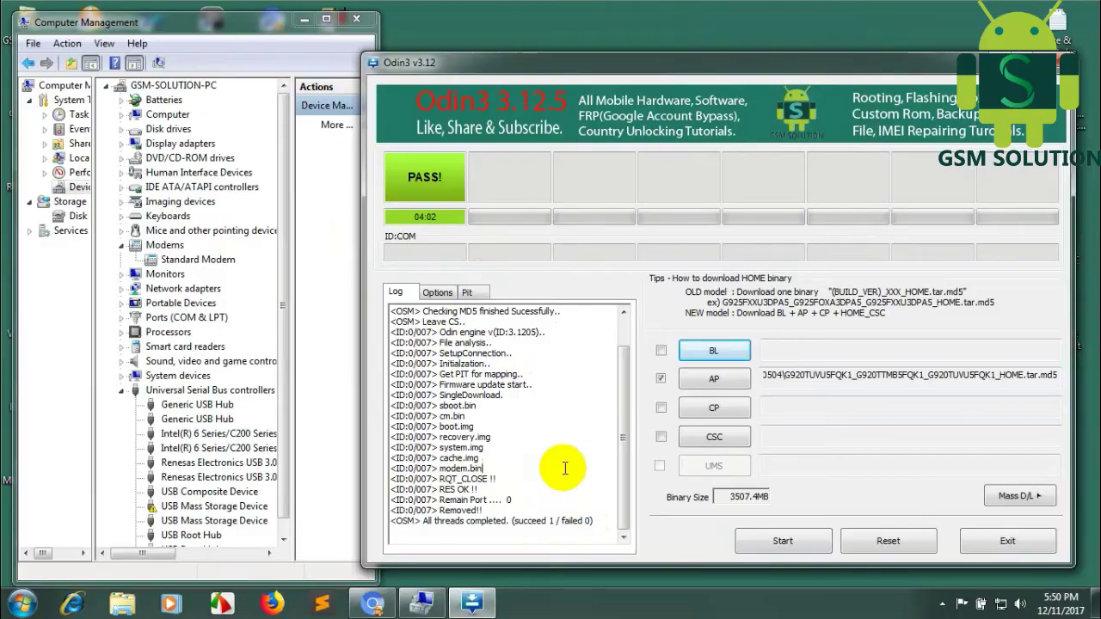